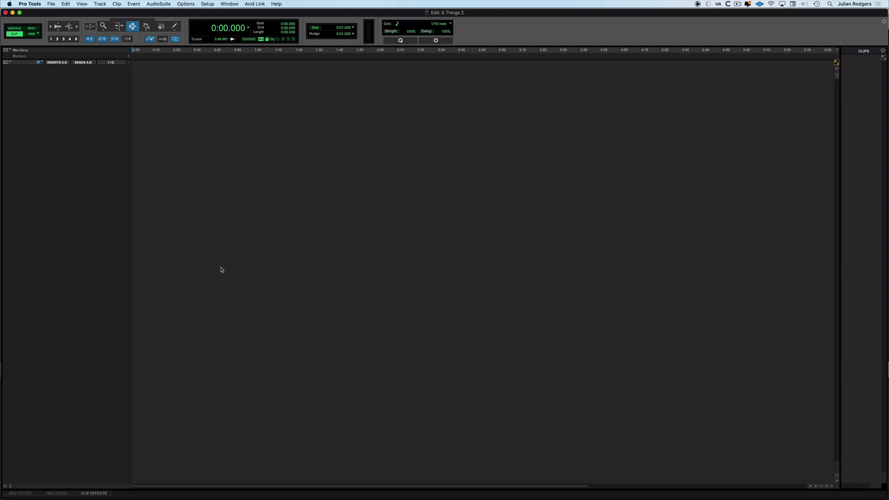
# Step: Create eight mono audio tracks, Audio 1–8, and show their channel strips in the Mix window
pyautogui.press('super+shift+n')
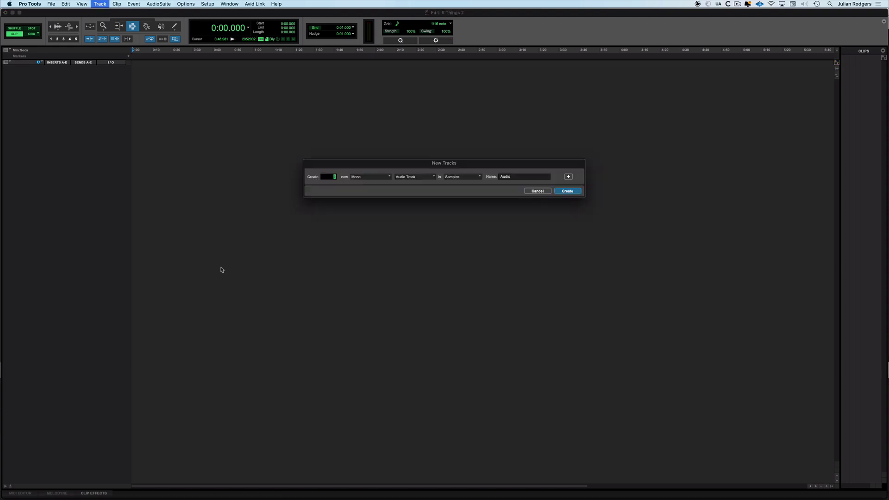
pyautogui.press('Return')
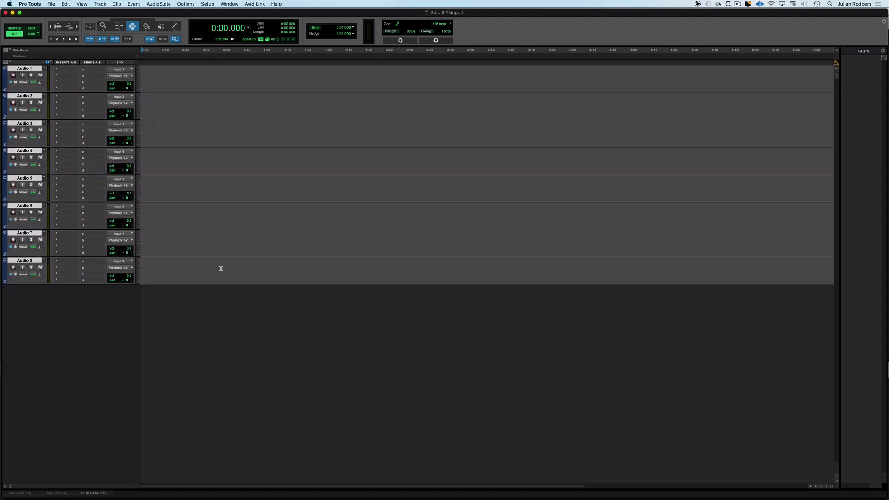
pyautogui.press('super+equal')
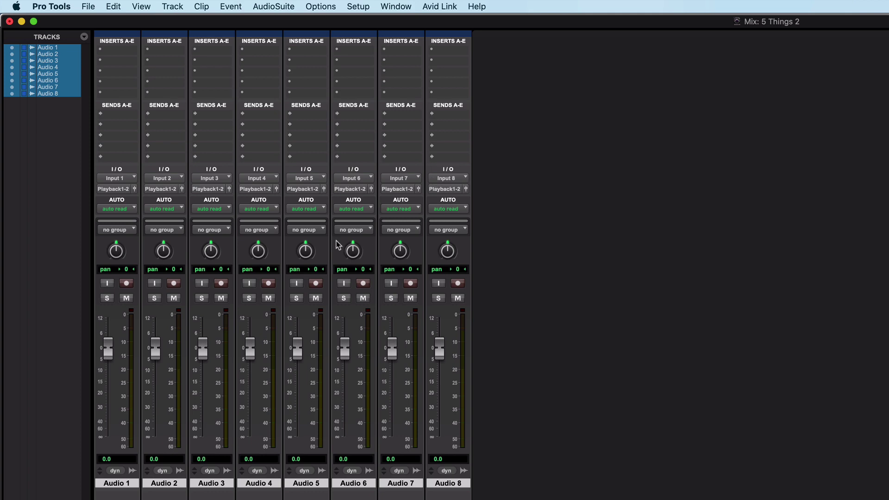
# Step: Set the input of every track to Input 1 at once
pyautogui.click(119, 181)
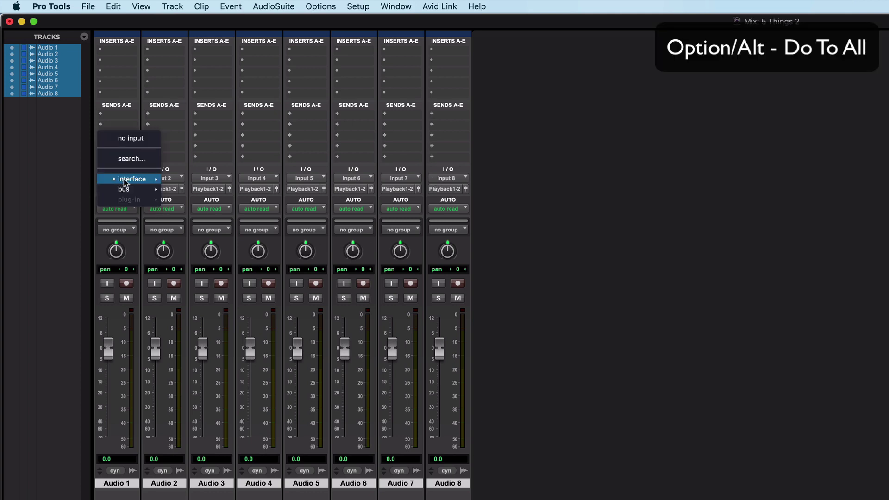
pyautogui.moveTo(125, 182)
pyautogui.keyDown('alt'); pyautogui.click(213, 182); pyautogui.keyUp('alt')
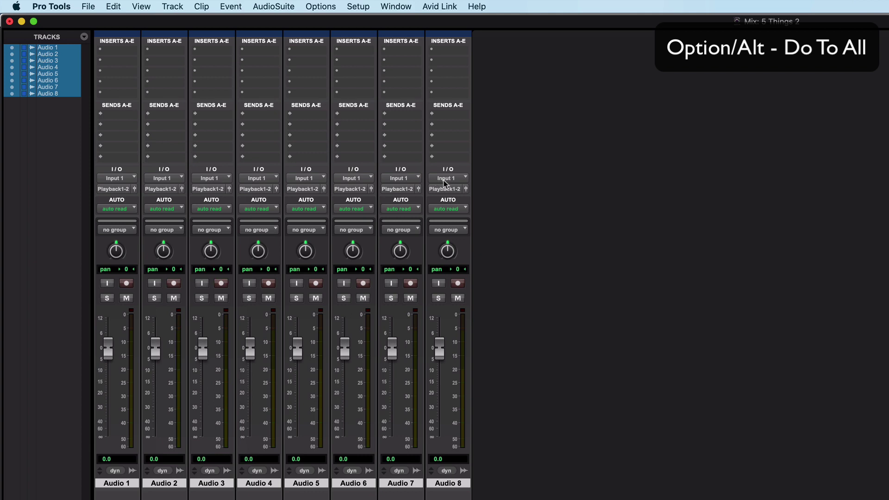
# Step: Deselect Audio 2, 4 and 8 and set the remaining selected tracks' input to Input 24
pyautogui.keyDown('super'); pyautogui.click(260, 485); pyautogui.keyUp('super')
pyautogui.keyDown('super'); pyautogui.click(153, 485); pyautogui.keyUp('super')
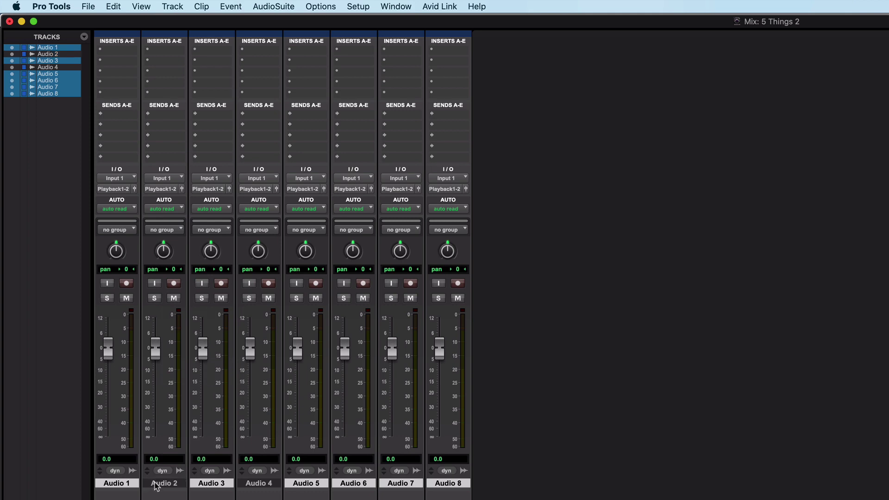
pyautogui.keyDown('super'); pyautogui.click(434, 485); pyautogui.keyUp('super')
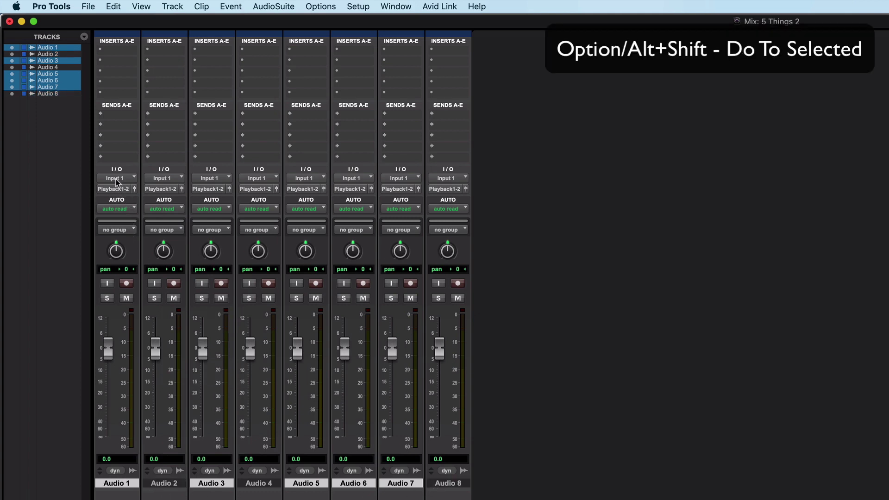
pyautogui.keyDown('alt'); pyautogui.keyDown('shift'); pyautogui.click(115, 178); pyautogui.keyUp('shift'); pyautogui.keyUp('alt')
pyautogui.moveTo(132, 179)
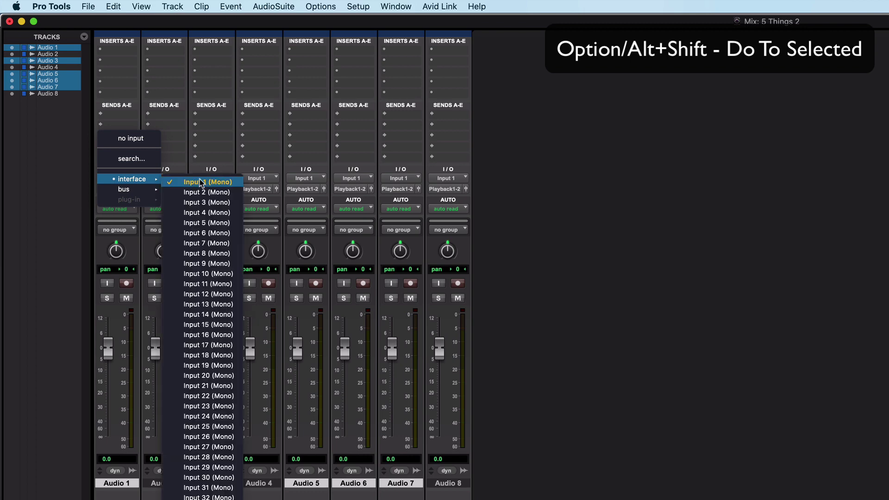
pyautogui.keyDown('alt'); pyautogui.keyDown('shift'); pyautogui.click(231, 417); pyautogui.keyUp('shift'); pyautogui.keyUp('alt')
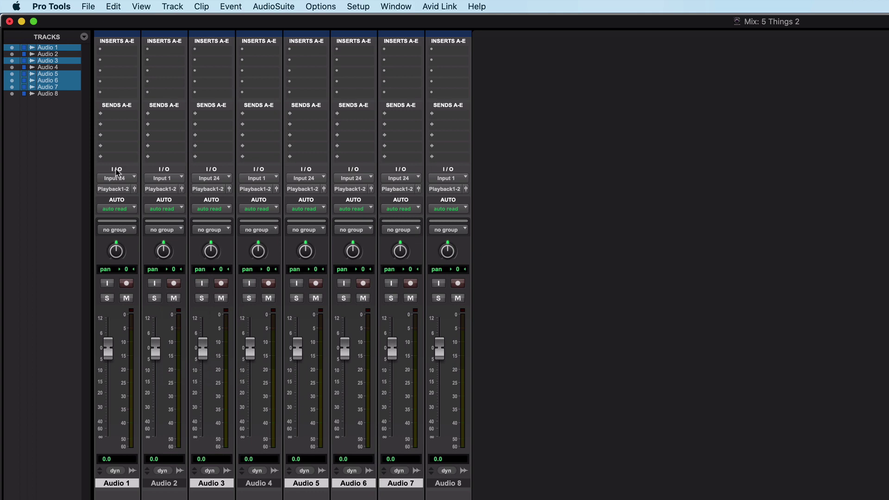
# Step: Return the selected tracks' input to Input 1 and clear the track selection
pyautogui.click(134, 179)
pyautogui.keyDown('alt'); pyautogui.keyDown('shift'); pyautogui.click(208, 182); pyautogui.keyUp('shift'); pyautogui.keyUp('alt')
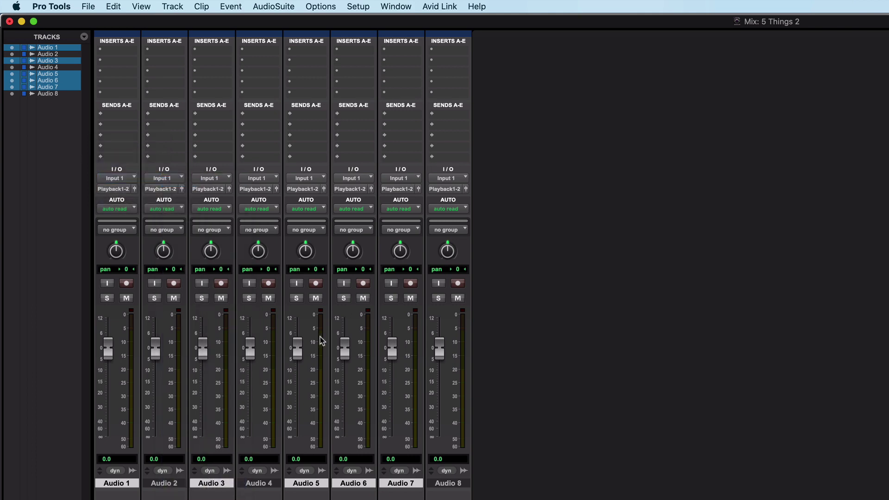
pyautogui.keyDown('alt'); pyautogui.click(208, 484); pyautogui.keyUp('alt')
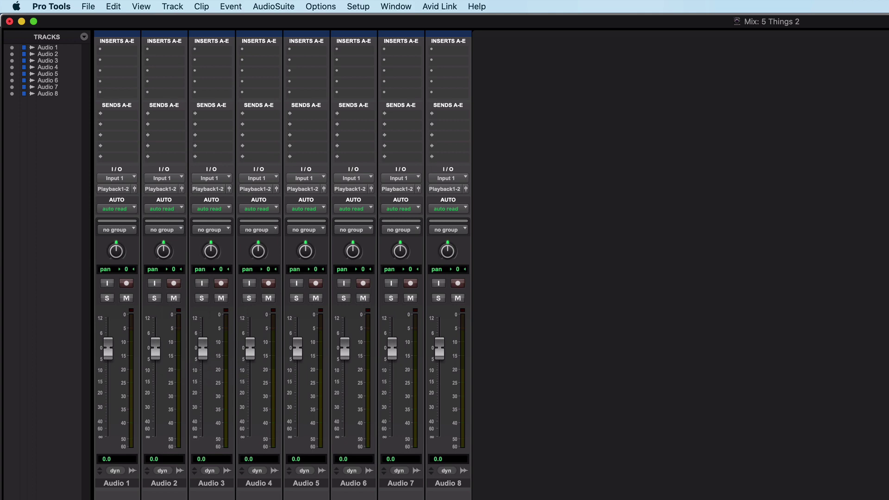
# Step: Assign send A on all eight tracks to the Drum Room bus and close the send window
pyautogui.click(100, 113)
pyautogui.moveTo(111, 121)
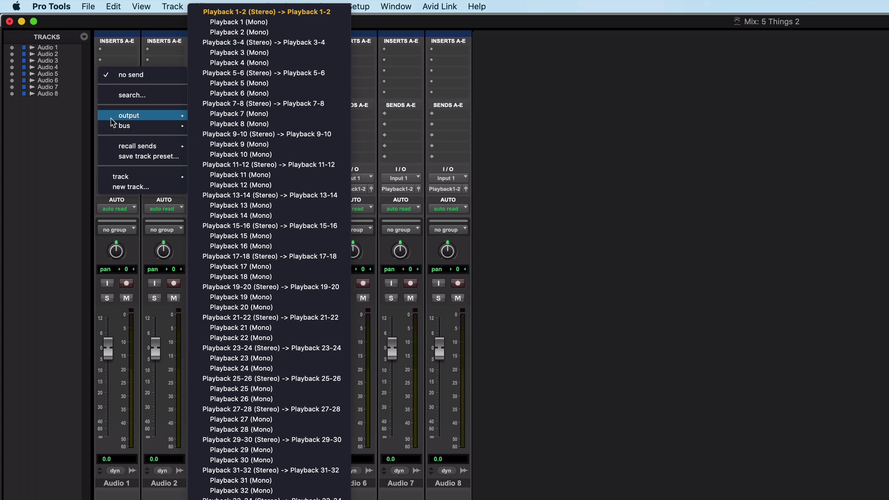
pyautogui.keyDown('alt'); pyautogui.click(250, 129); pyautogui.keyUp('alt')
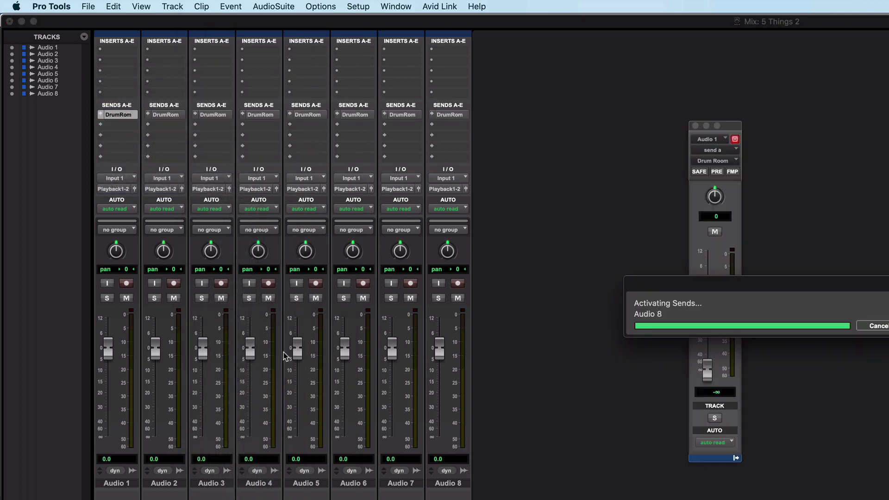
pyautogui.click(695, 125)
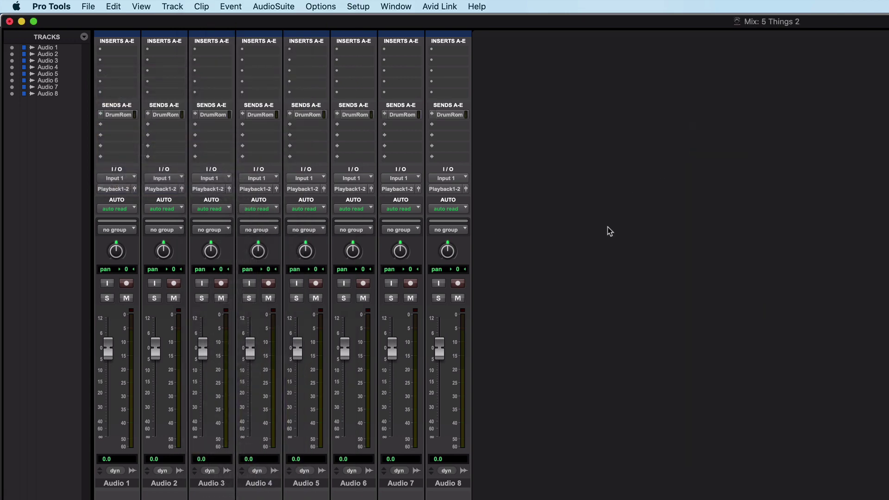
# Step: Cascade the track outputs across Playback 1 through 8 in order
pyautogui.click(116, 190)
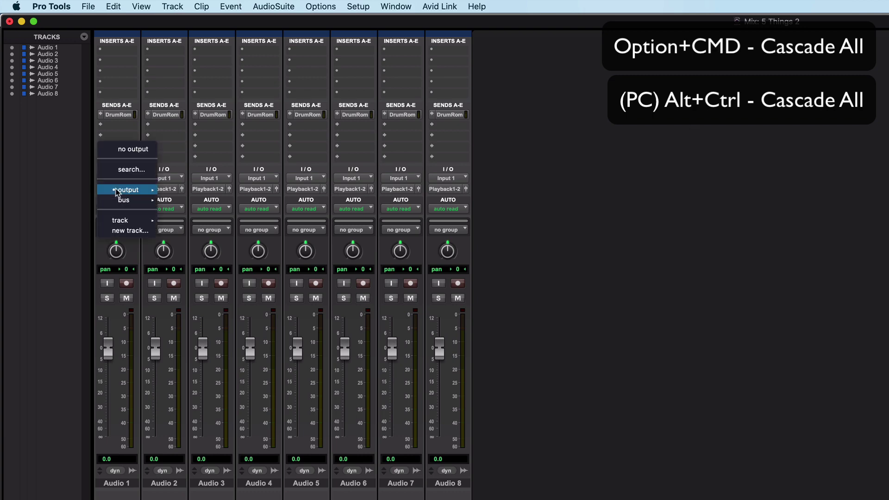
pyautogui.moveTo(139, 190)
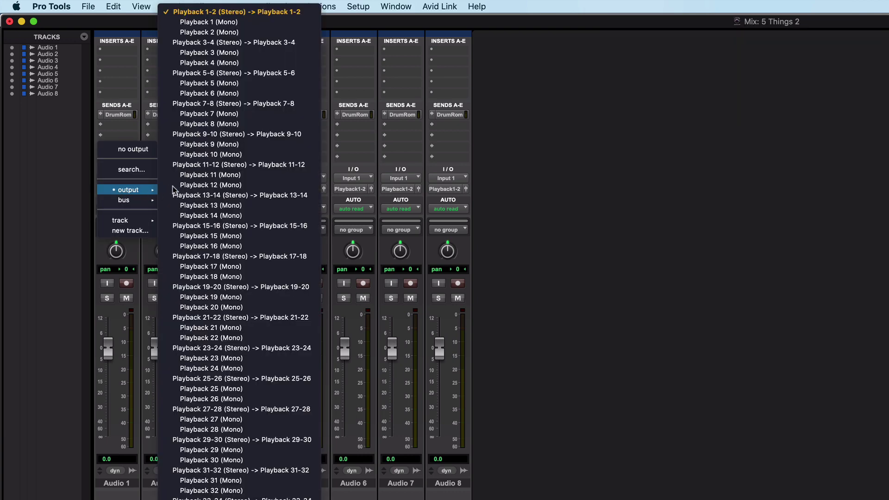
pyautogui.keyDown('alt'); pyautogui.keyDown('super'); pyautogui.click(249, 22); pyautogui.keyUp('super'); pyautogui.keyUp('alt')
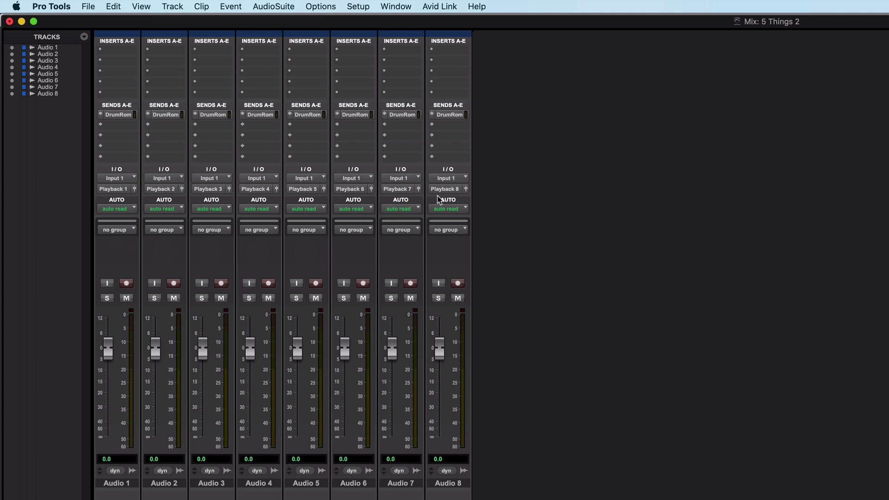
# Step: Route Audio 2, 4, 5 and 8 outputs in order to Bus 15-16 through 21-22
pyautogui.click(309, 486)
pyautogui.keyDown('super'); pyautogui.click(453, 484); pyautogui.keyUp('super')
pyautogui.keyDown('super'); pyautogui.click(257, 486); pyautogui.keyUp('super')
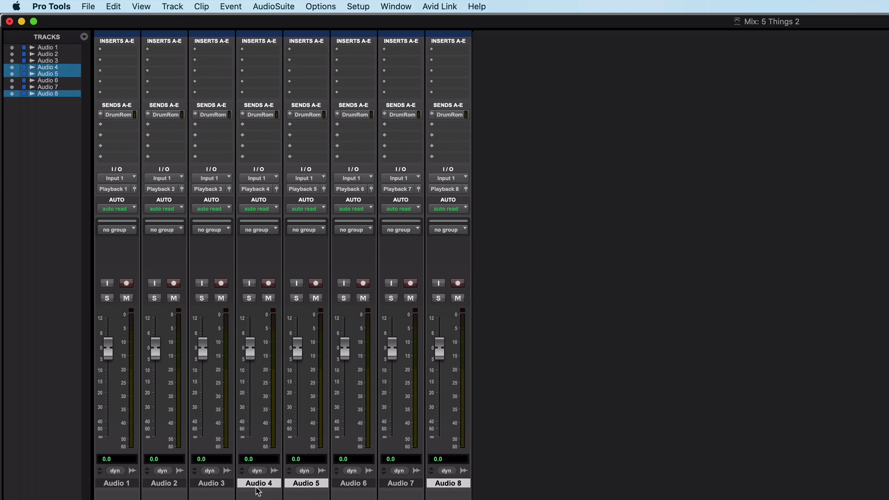
pyautogui.keyDown('super'); pyautogui.click(172, 485); pyautogui.keyUp('super')
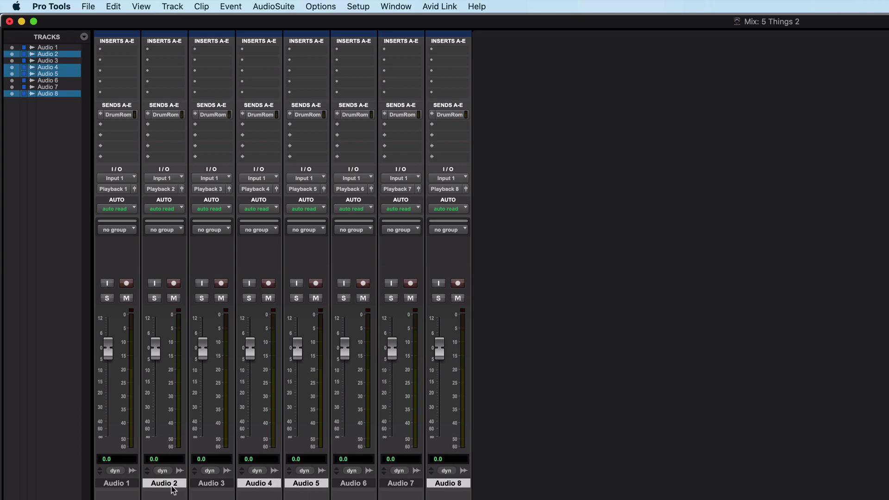
pyautogui.click(159, 190)
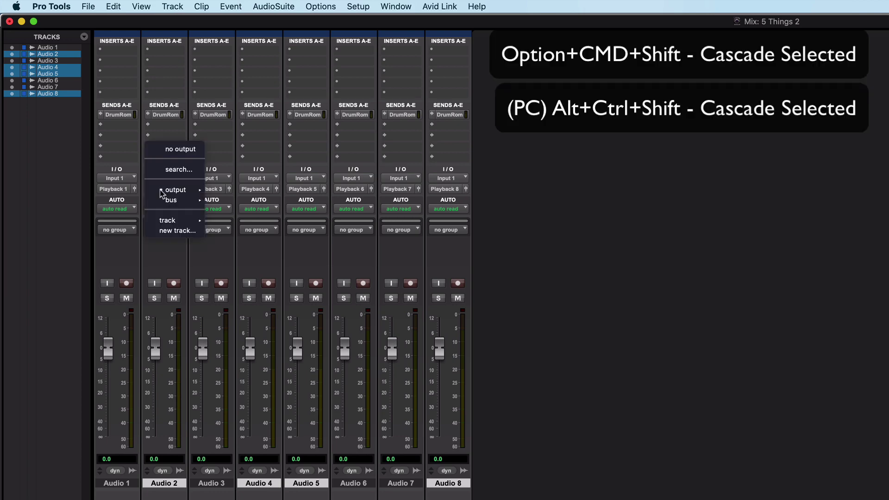
pyautogui.moveTo(162, 190)
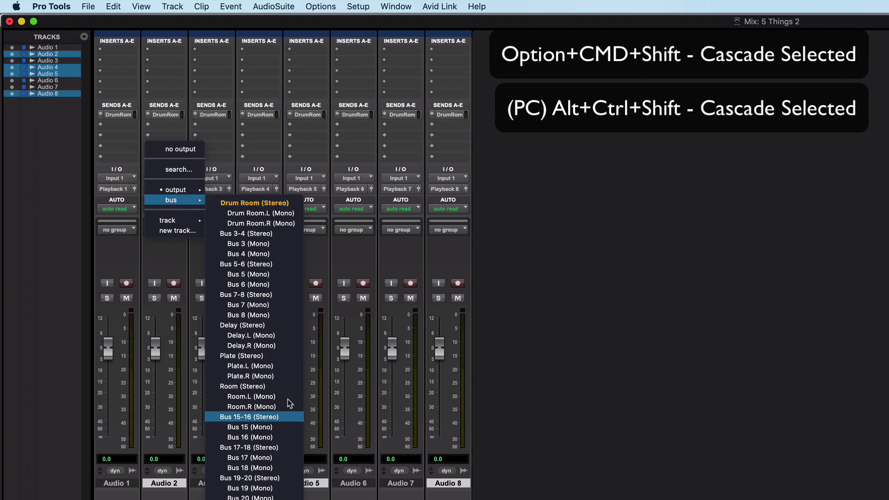
pyautogui.keyDown('alt'); pyautogui.keyDown('shift'); pyautogui.keyDown('super'); pyautogui.click(277, 417); pyautogui.keyUp('super'); pyautogui.keyUp('shift'); pyautogui.keyUp('alt')
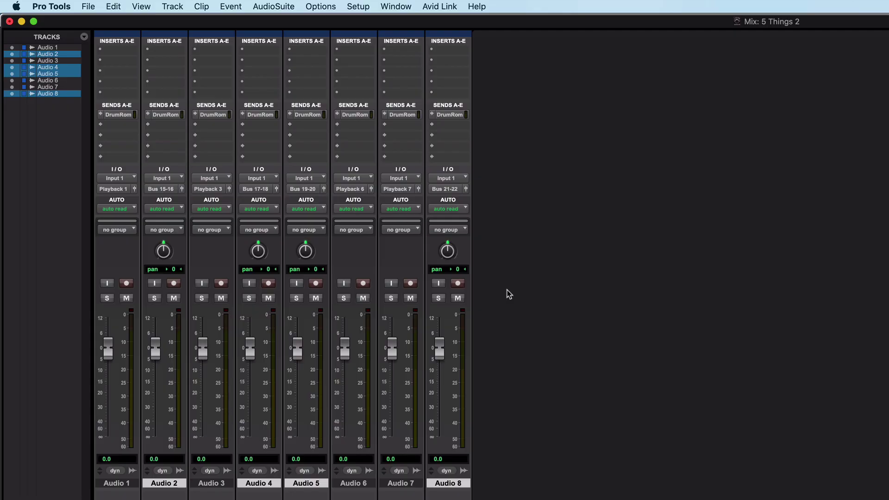
# Step: In the Edit window, consolidate 0:00–0:48 on Audio 1 into the clip Audio 1_01
pyautogui.press('super+equal')
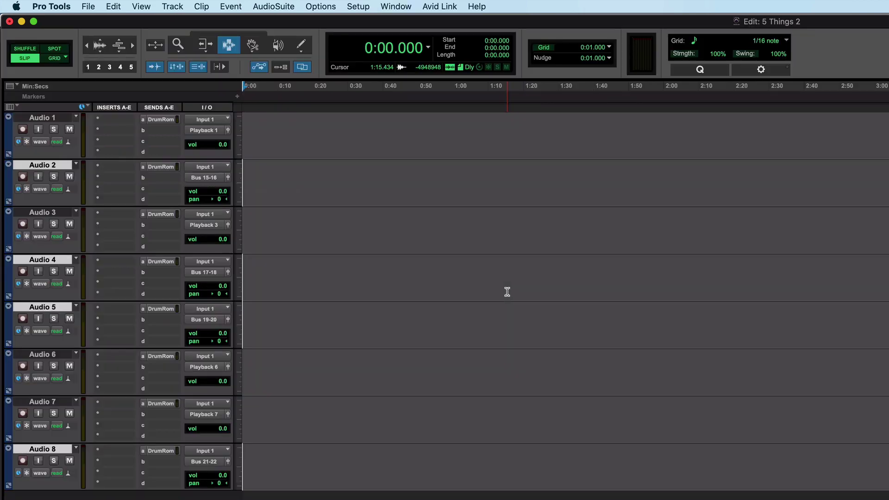
pyautogui.click(42, 165)
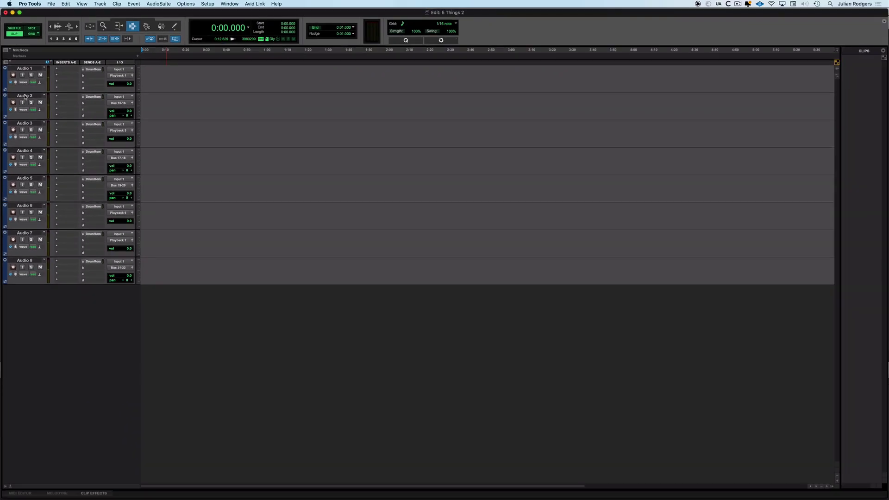
pyautogui.click(65, 4)
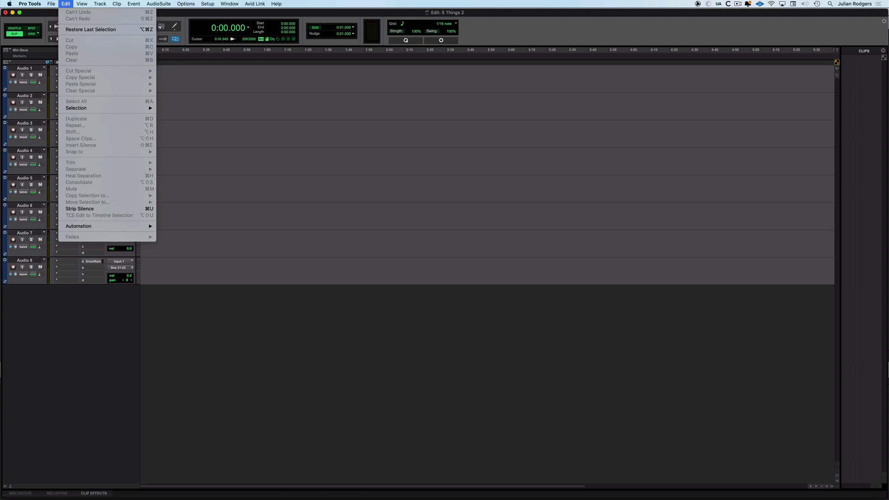
pyautogui.click(177, 191)
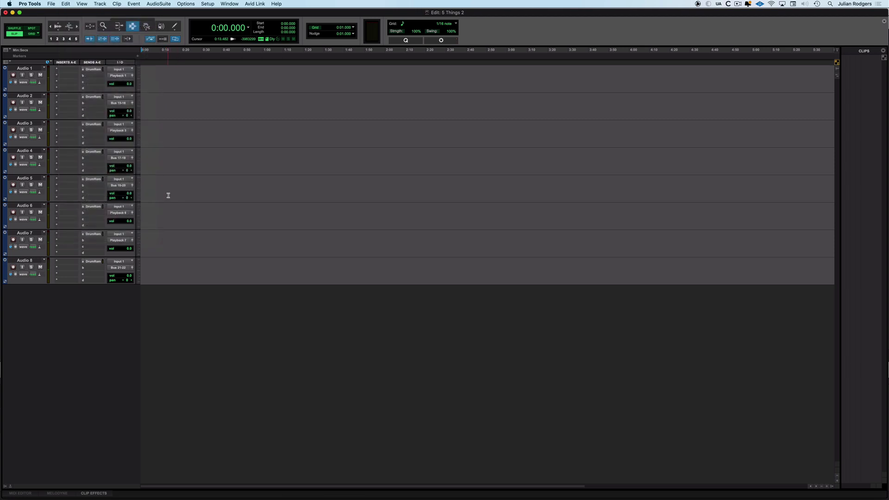
pyautogui.moveTo(239, 77); pyautogui.dragTo(141, 79)
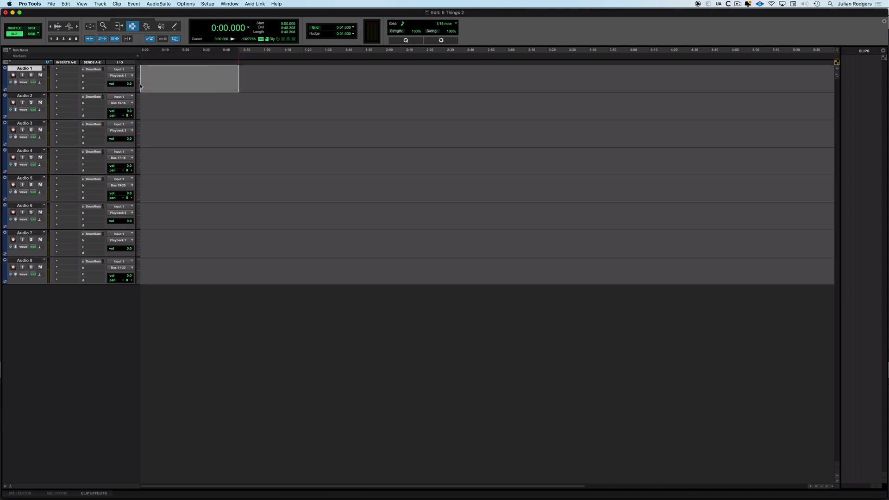
pyautogui.hotkey('alt', 'shift', '3')
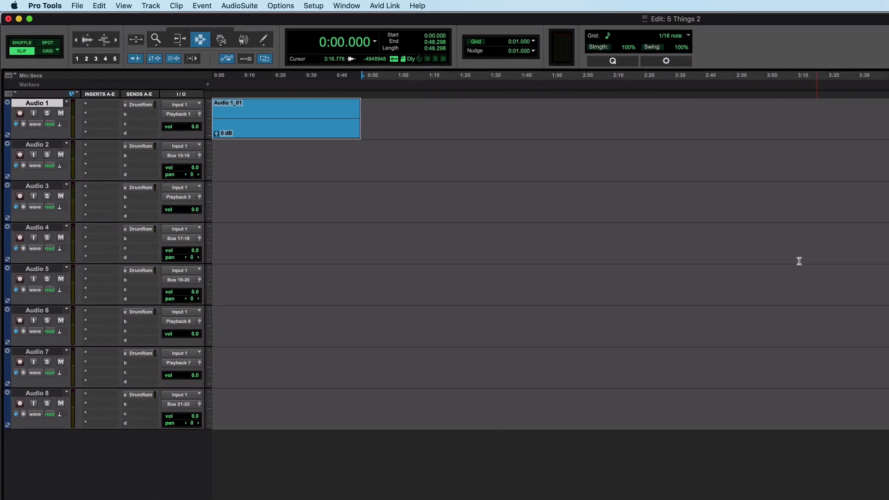
# Step: Consolidate 1:01–2:02 on Audio 1, and 1:14–1:48 across Audio 3–6, into new clips
pyautogui.moveTo(405, 120); pyautogui.dragTo(596, 141)
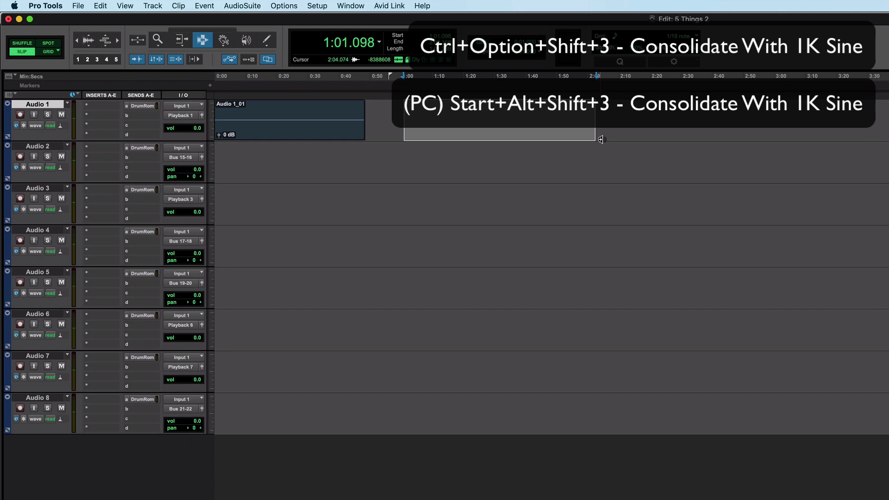
pyautogui.hotkey('alt', 'shift', '3')
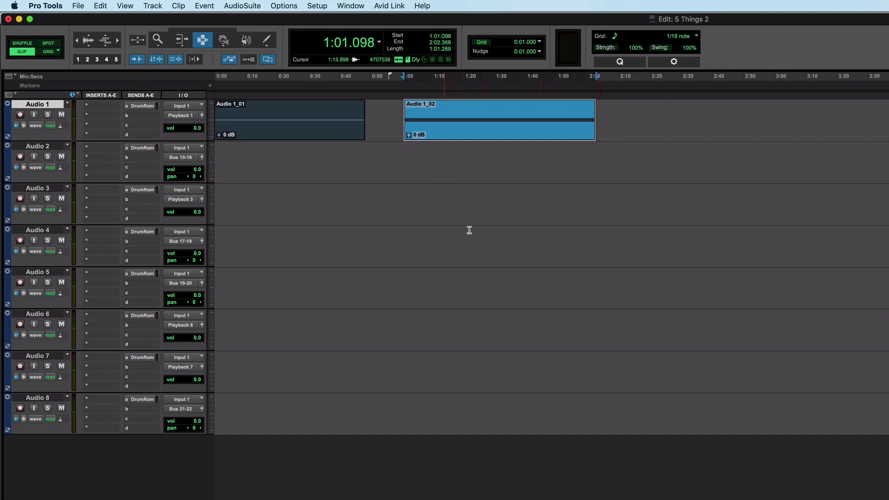
pyautogui.moveTo(444, 217); pyautogui.dragTo(551, 325)
pyautogui.hotkey('alt', 'shift', '3')
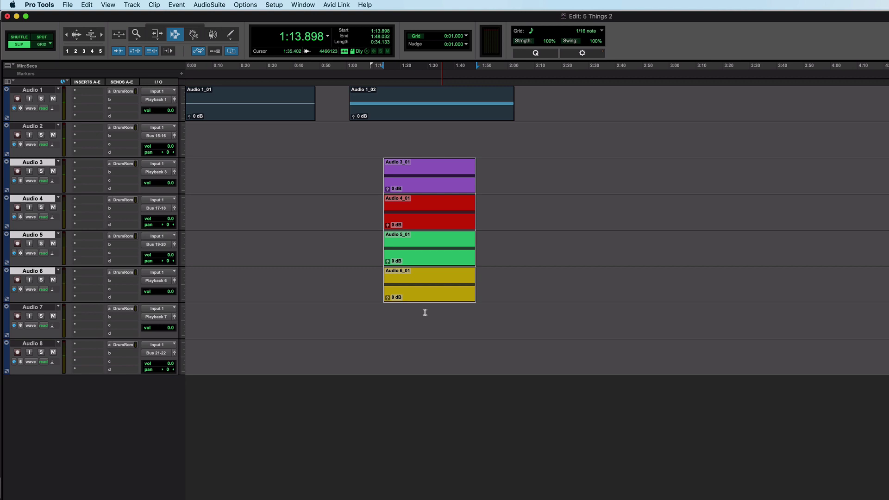
# Step: Mute all eight tracks, play from 1:14.581, and switch to the Mix window
pyautogui.click(386, 142)
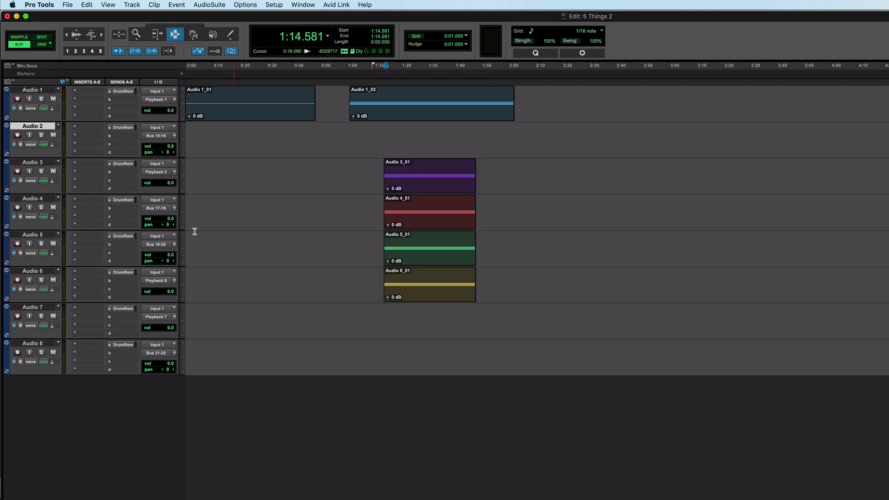
pyautogui.keyDown('alt'); pyautogui.click(53, 171); pyautogui.keyUp('alt')
pyautogui.press('space')
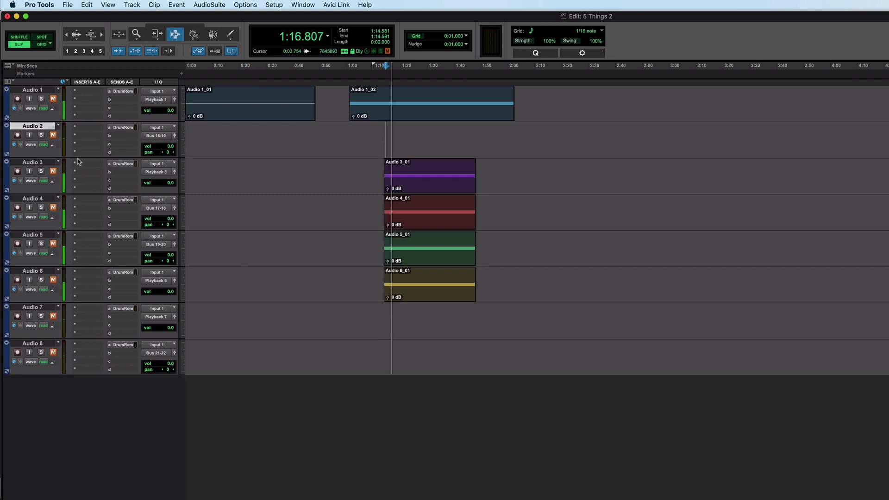
pyautogui.press('super+equal')
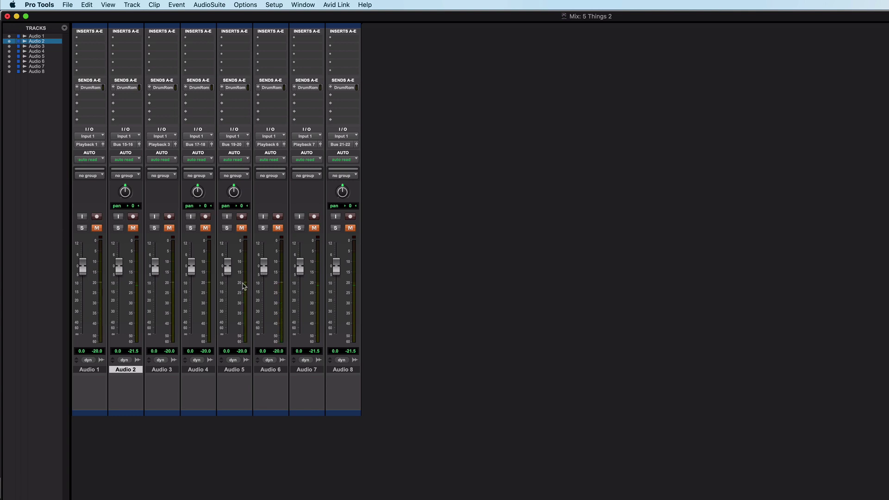
# Step: Check the meter type list and Metering preferences, leaving meters on Sample Peak
pyautogui.rightClick(244, 286)
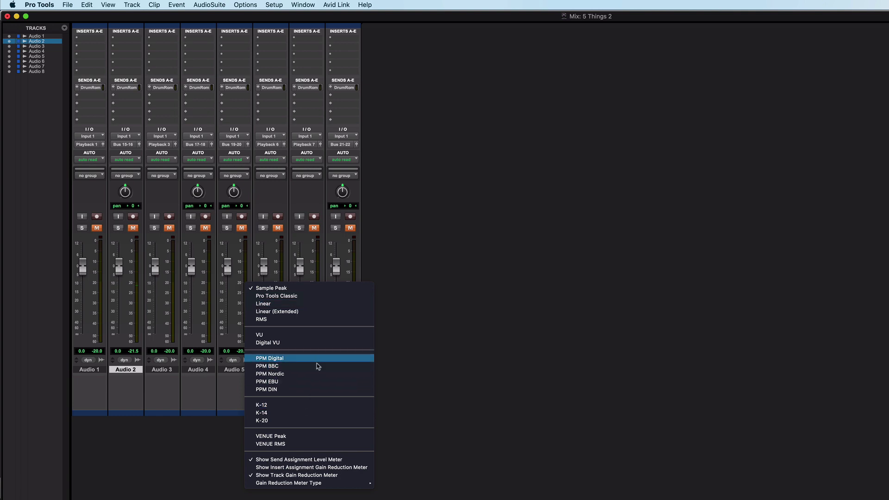
pyautogui.click(414, 359)
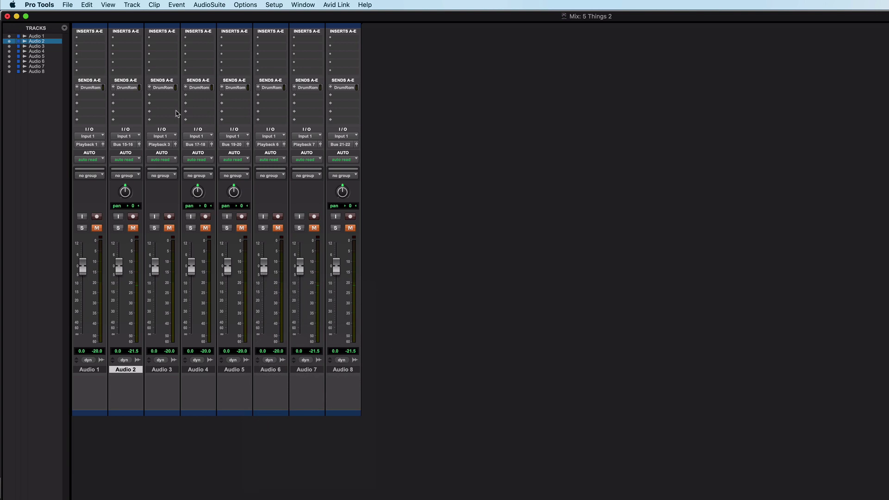
pyautogui.click(46, 4)
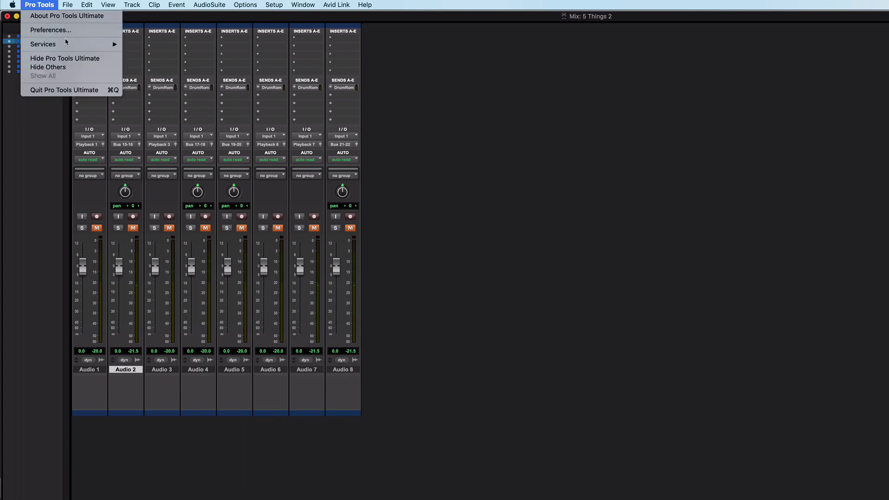
pyautogui.click(50, 30)
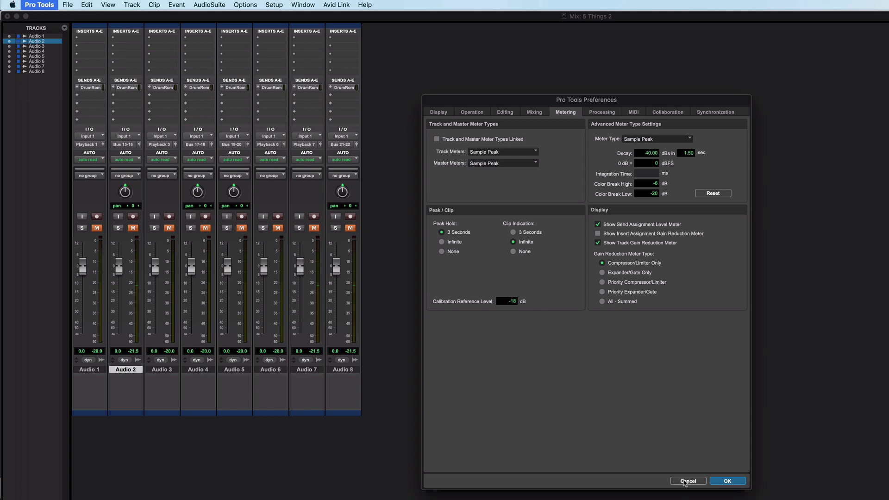
pyautogui.click(684, 481)
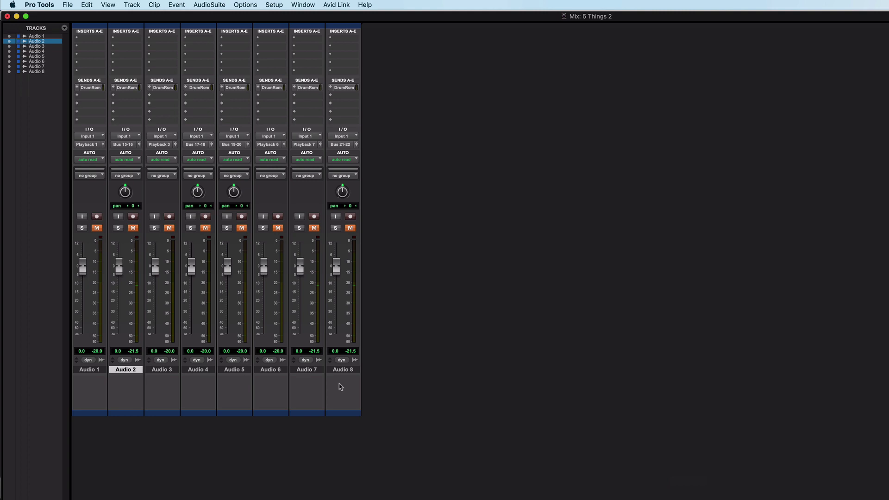
# Step: Play the session, return to the Edit window, view Audio 4's output window, and stop playback
pyautogui.press('space')
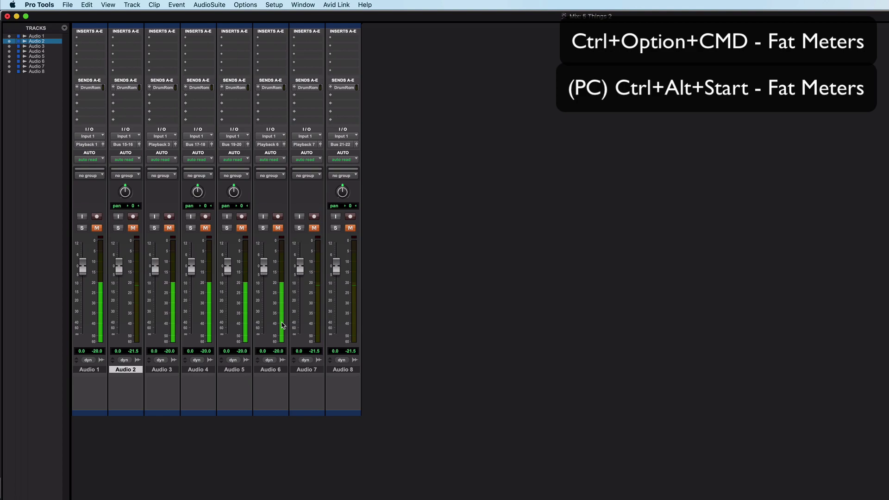
pyautogui.press('super+equal')
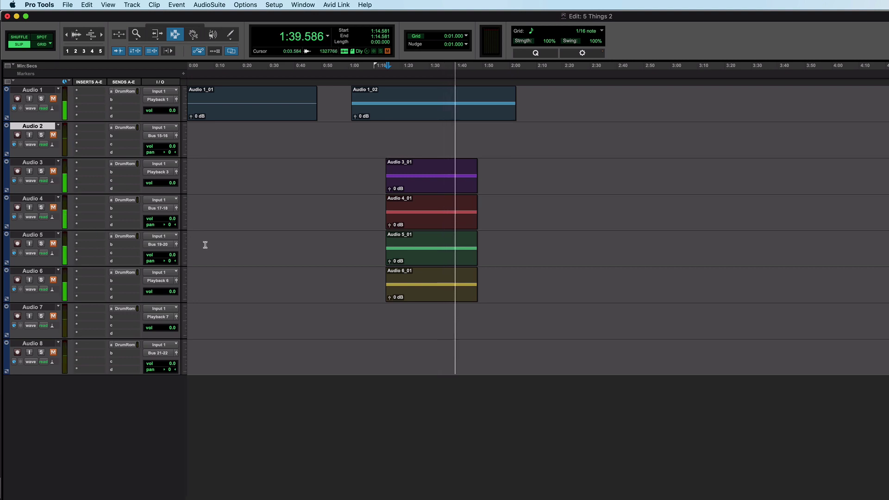
pyautogui.click(176, 208)
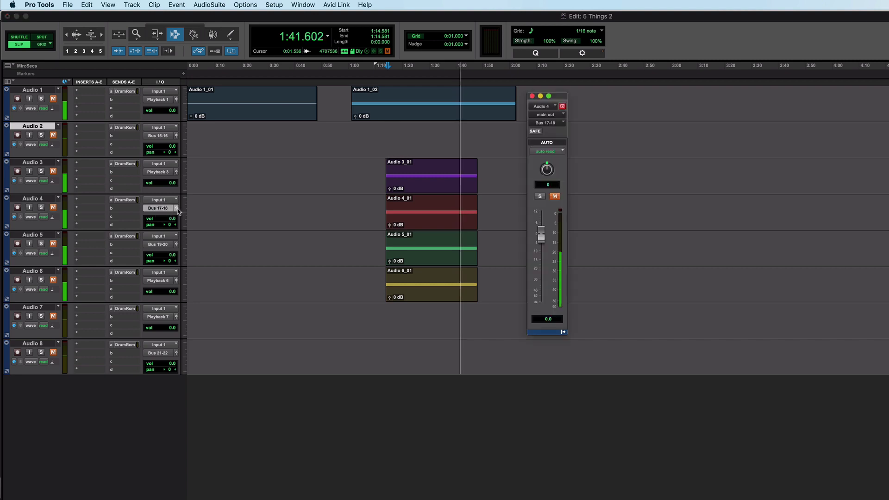
pyautogui.click(66, 254)
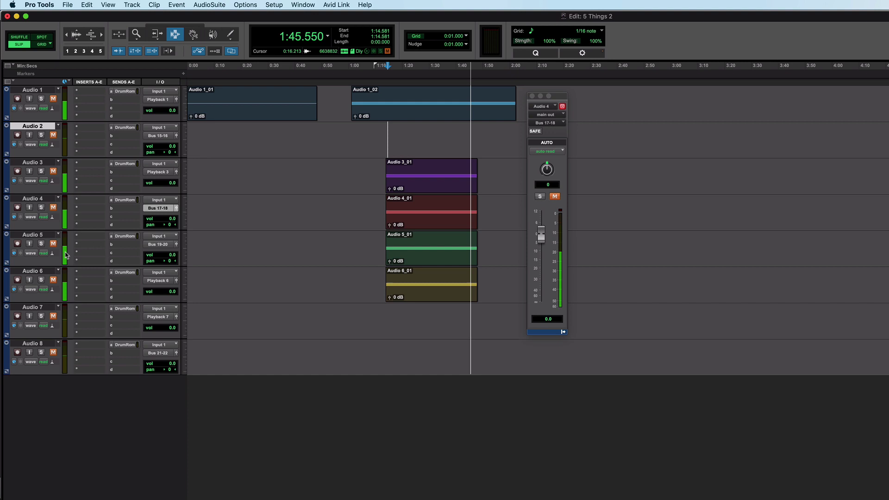
pyautogui.press('space')
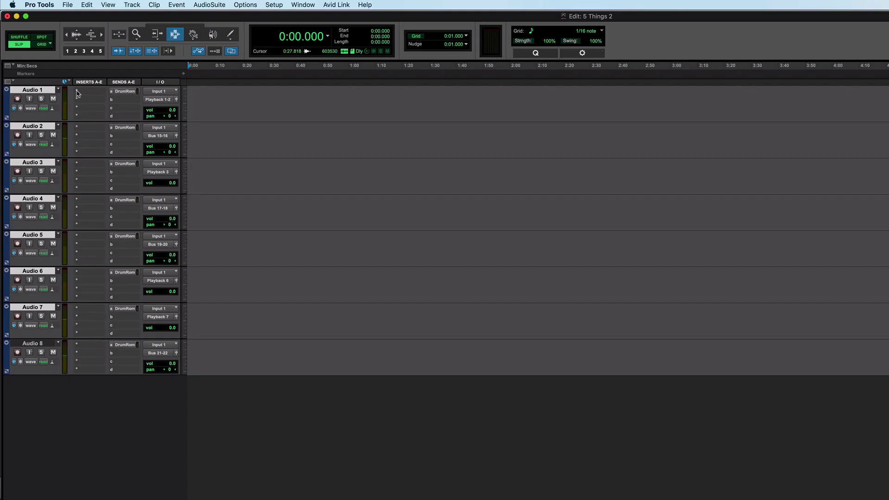
# Step: Insert a Signal Generator on Audio 1, mute the track, and switch it to pink noise
pyautogui.click(77, 92)
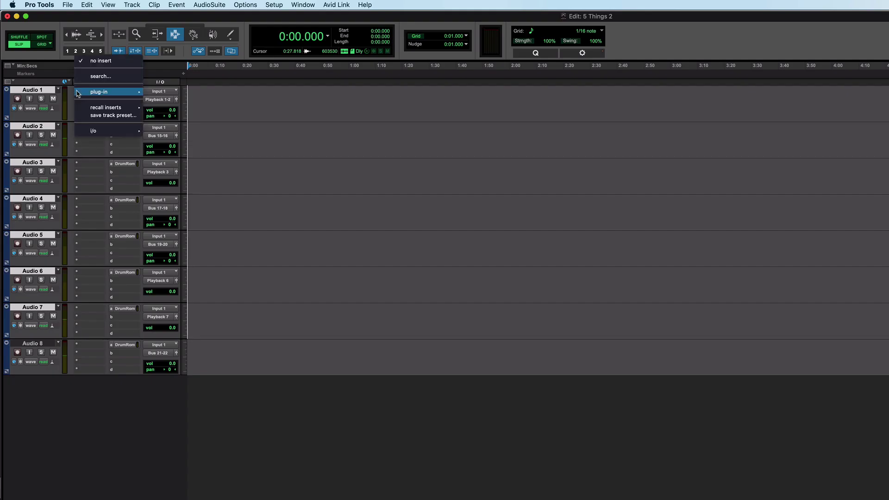
pyautogui.click(100, 76)
pyautogui.write('signal')
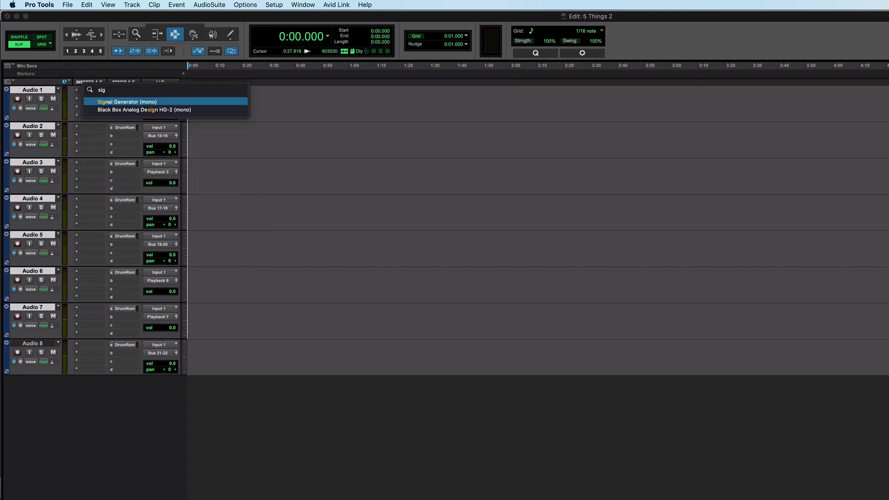
pyautogui.press('Return')
pyautogui.click(53, 99)
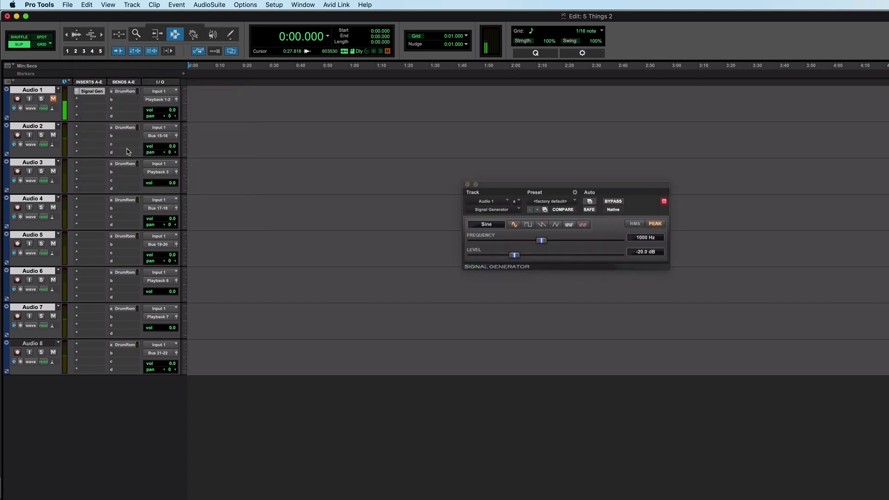
pyautogui.click(583, 224)
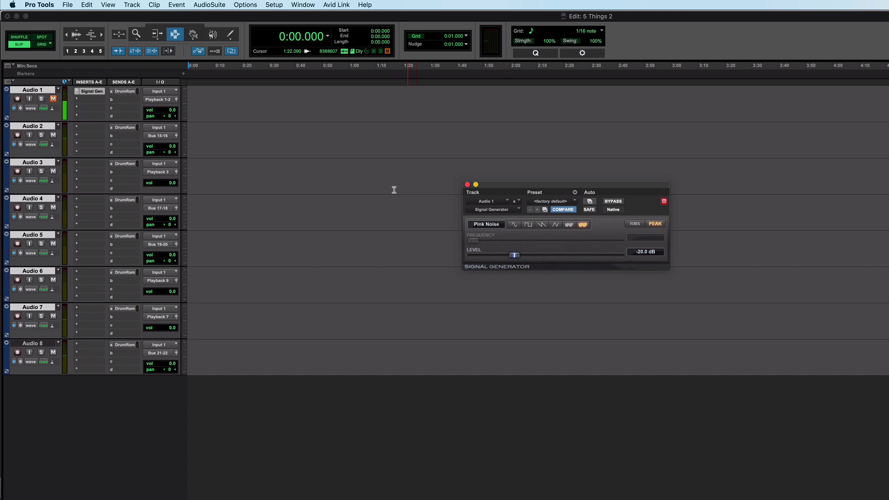
# Step: Add EQ3 7-Band in Audio 1's second insert slot and unmute the track
pyautogui.click(78, 100)
pyautogui.click(100, 84)
pyautogui.write('eq')
pyautogui.press('Down')
pyautogui.press('Return')
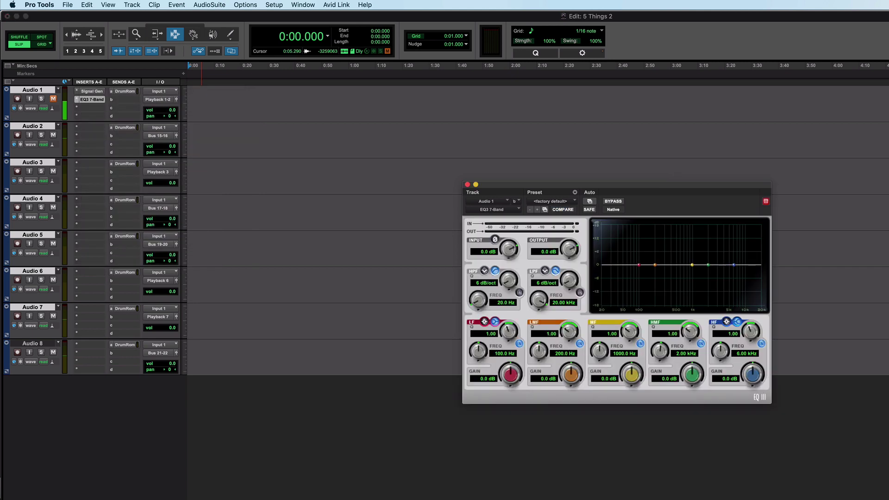
pyautogui.click(54, 100)
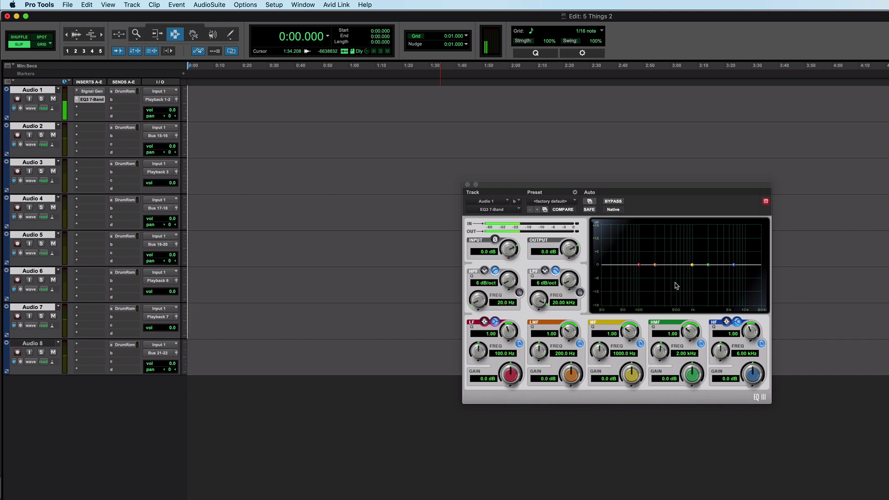
# Step: Set the EQ3 mid band Q to 3.94, reset it flat at 1000 Hz, and mute Audio 1
pyautogui.moveTo(690, 267); pyautogui.dragTo(692, 239)
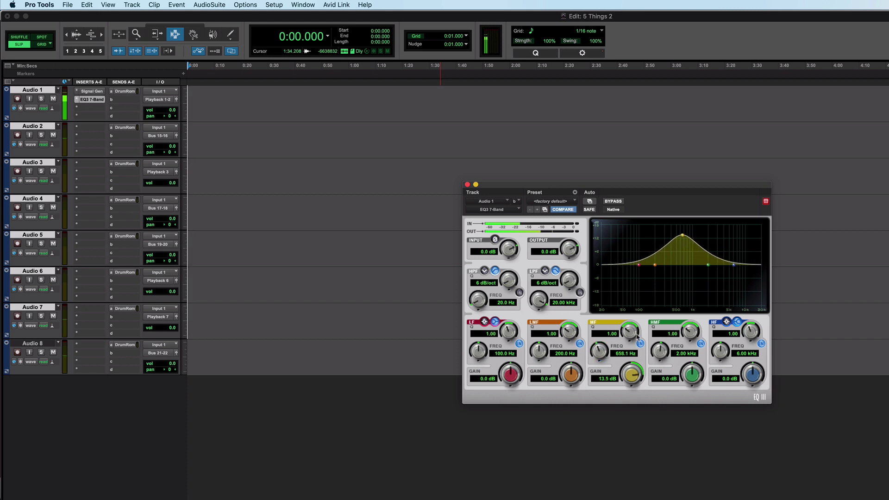
pyautogui.moveTo(632, 332); pyautogui.dragTo(632, 311)
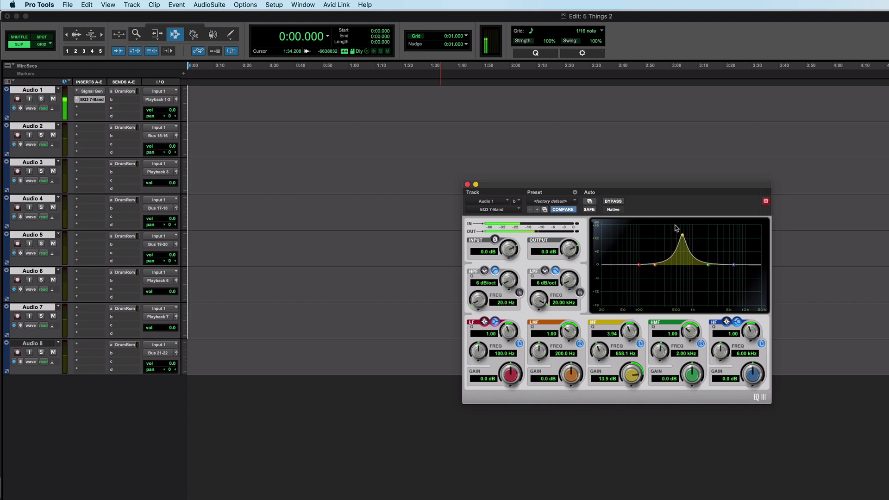
pyautogui.moveTo(684, 236)
pyautogui.mouseDown()
pyautogui.moveTo(737, 233)
pyautogui.moveTo(646, 235)
pyautogui.moveTo(693, 234)
pyautogui.mouseUp()
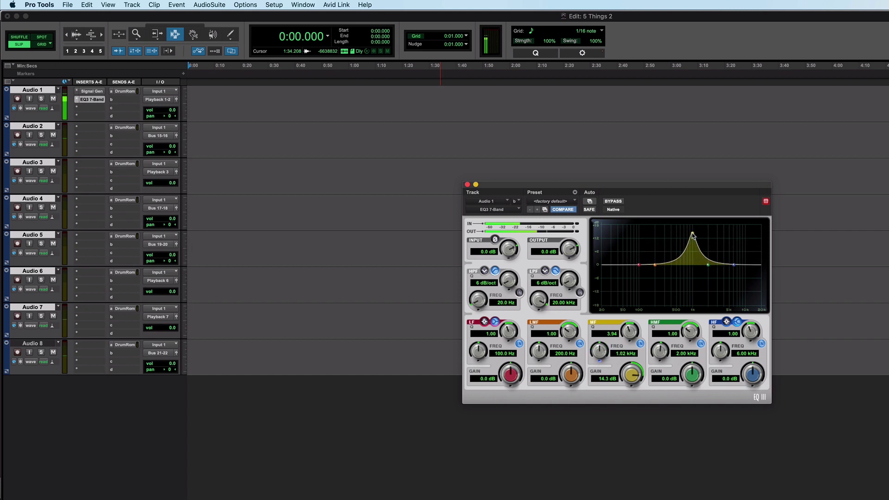
pyautogui.keyDown('alt'); pyautogui.click(694, 236); pyautogui.keyUp('alt')
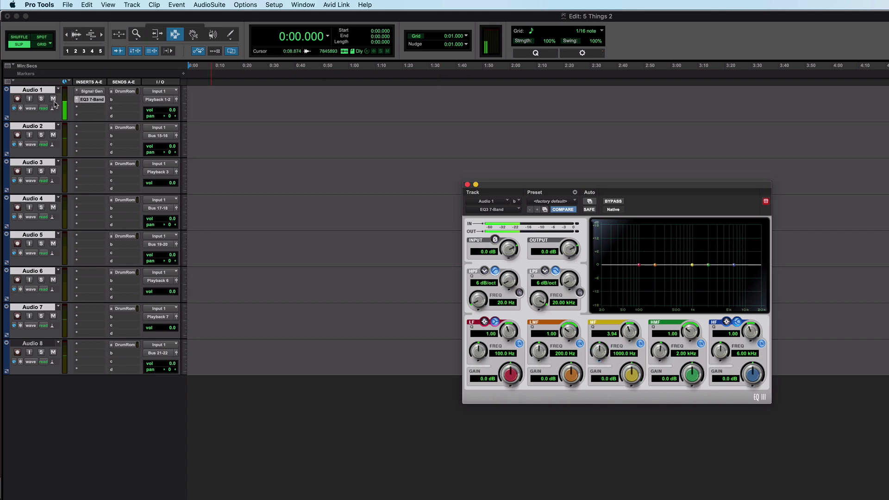
pyautogui.click(53, 99)
# Step: Unmute Audio 1 and sweep the EQ3 mid band into a narrow -8.7 dB cut at 1.85 kHz
pyautogui.click(54, 100)
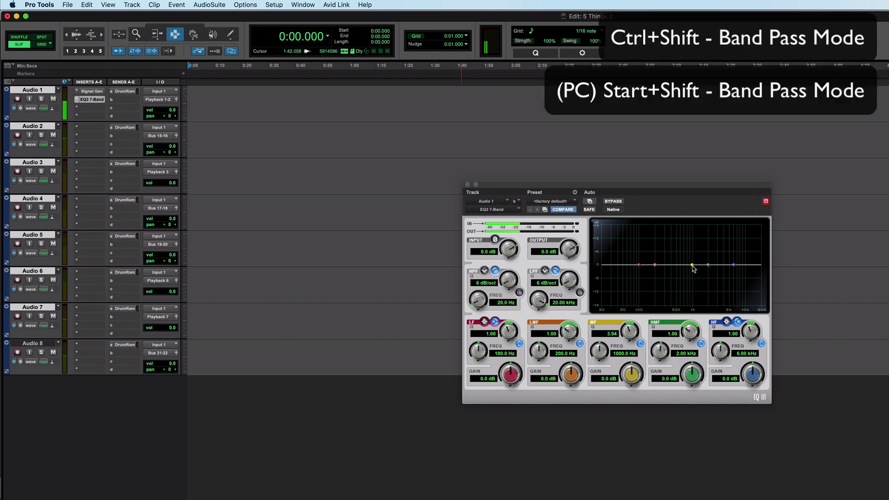
pyautogui.moveTo(693, 268)
pyautogui.mouseDown()
pyautogui.moveTo(682, 269)
pyautogui.moveTo(703, 267)
pyautogui.moveTo(655, 266)
pyautogui.moveTo(719, 238)
pyautogui.moveTo(632, 242)
pyautogui.moveTo(695, 250)
pyautogui.moveTo(667, 252)
pyautogui.moveTo(688, 260)
pyautogui.moveTo(641, 260)
pyautogui.moveTo(680, 267)
pyautogui.mouseUp()
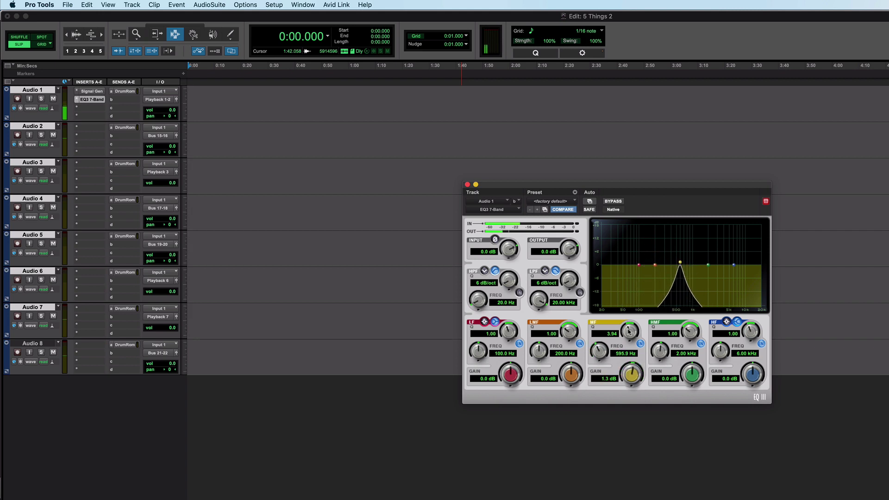
pyautogui.moveTo(629, 332); pyautogui.dragTo(636, 357)
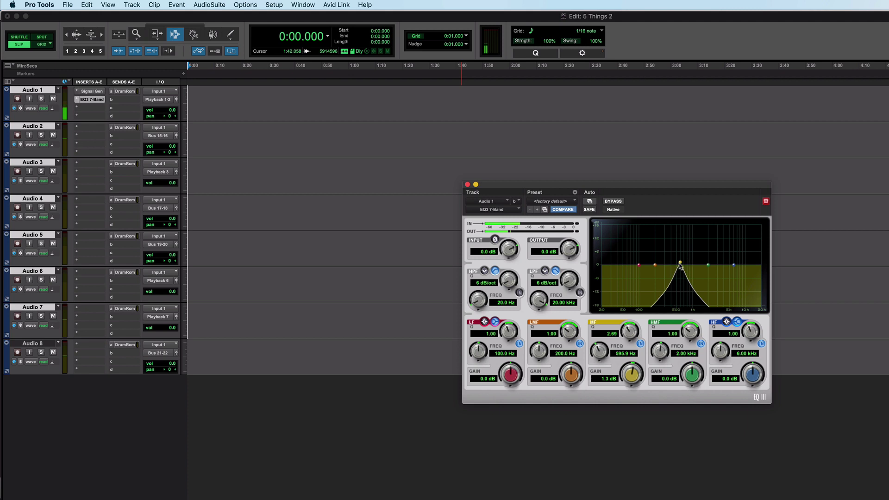
pyautogui.moveTo(680, 266); pyautogui.dragTo(706, 284)
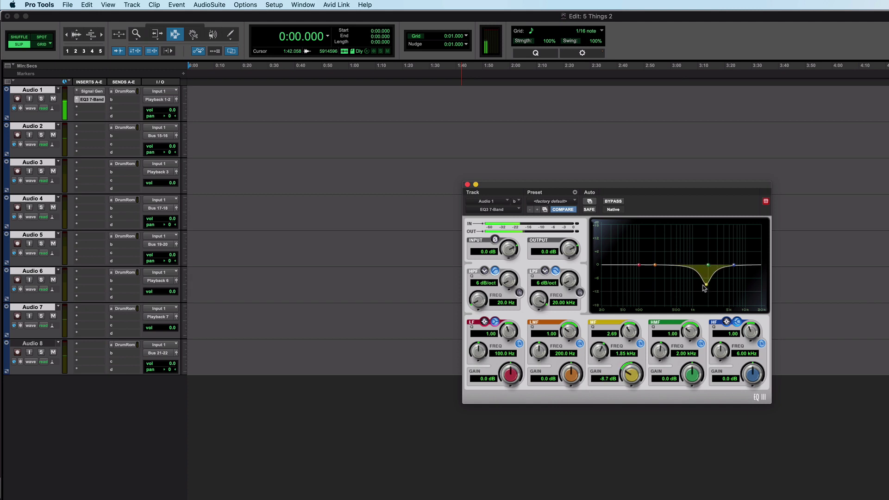
# Step: Shape the low-mid band into a narrow -6.6 dB cut at 319 Hz, then mute Audio 1
pyautogui.moveTo(655, 265)
pyautogui.mouseDown()
pyautogui.moveTo(649, 258)
pyautogui.moveTo(660, 256)
pyautogui.mouseUp()
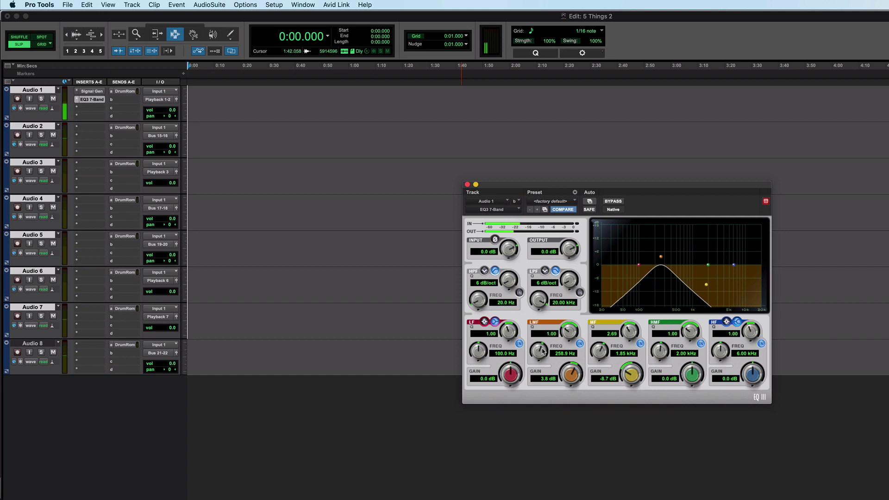
pyautogui.moveTo(543, 352); pyautogui.dragTo(567, 320)
pyautogui.moveTo(538, 360); pyautogui.dragTo(573, 401)
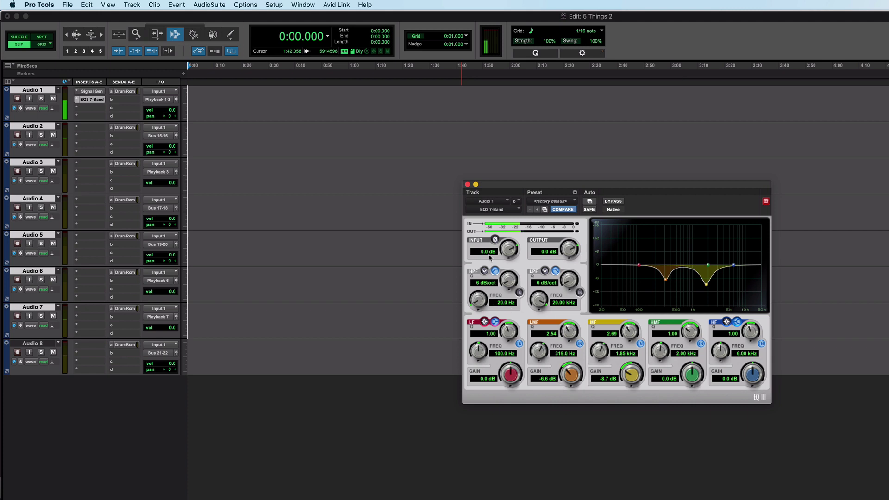
pyautogui.click(53, 99)
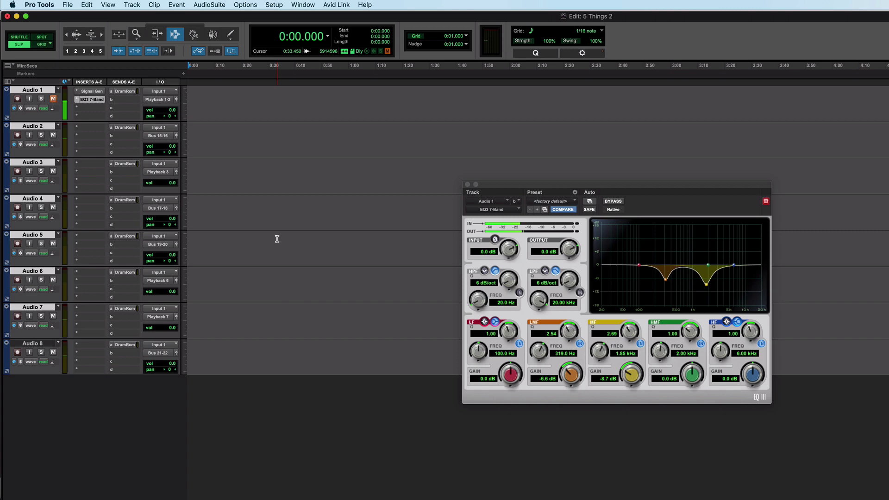
# Step: Swap Audio 1's EQ3 insert for the mono Channel Strip and drag its low-mid EQ point
pyautogui.click(75, 100)
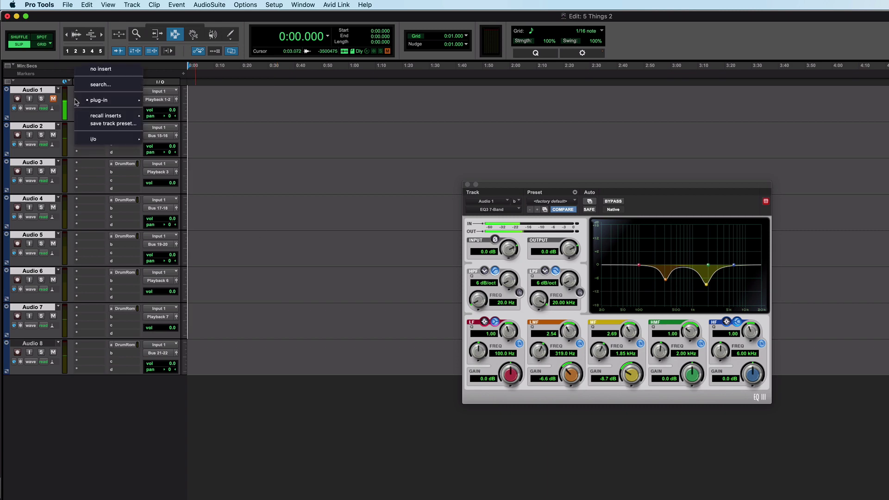
pyautogui.moveTo(88, 102)
pyautogui.moveTo(193, 60)
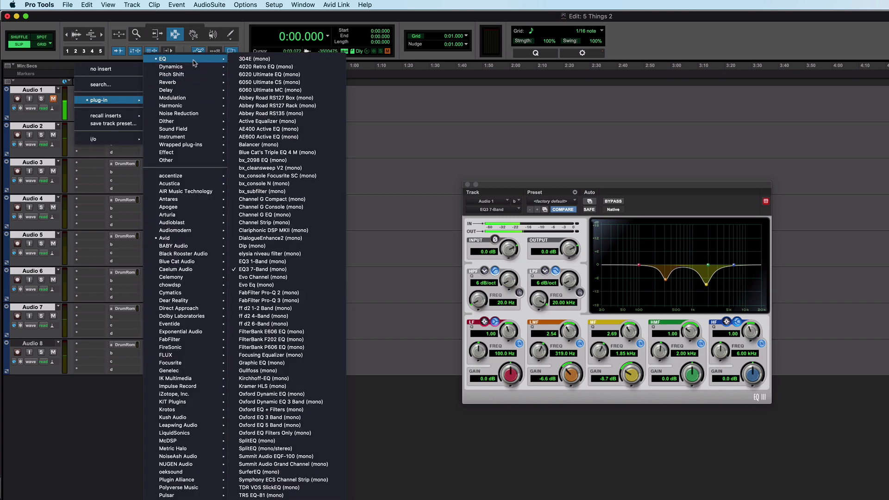
pyautogui.click(277, 223)
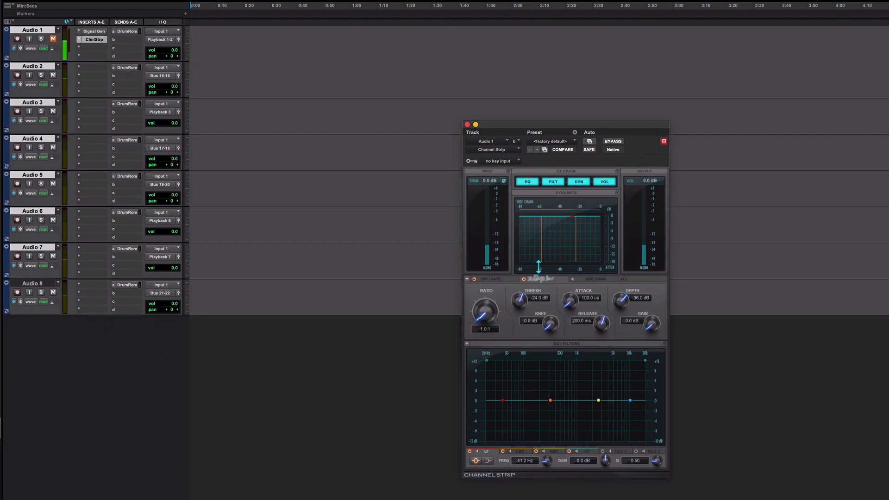
pyautogui.moveTo(551, 401); pyautogui.dragTo(571, 401)
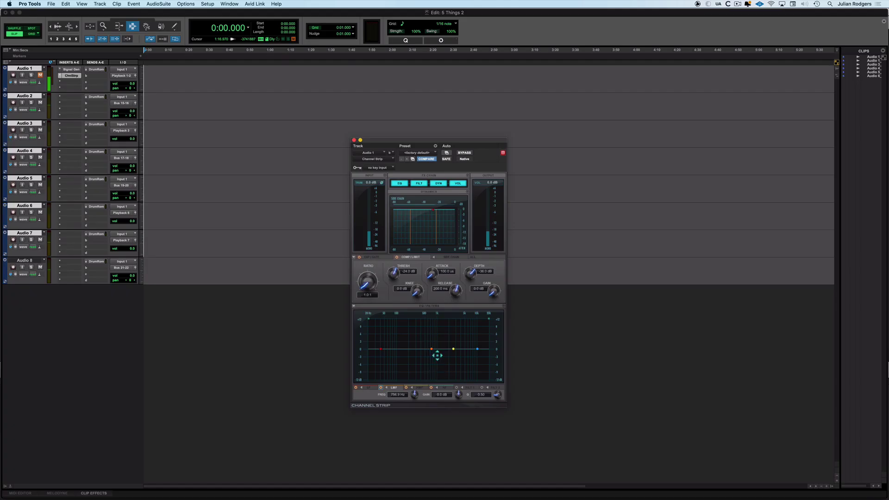
# Step: Flip the plug-in window between Audio 1's Signal Generator and Channel Strip, ending on Channel Strip
pyautogui.click(71, 70)
pyautogui.click(73, 76)
pyautogui.click(72, 70)
pyautogui.click(73, 75)
pyautogui.click(73, 69)
pyautogui.click(73, 75)
pyautogui.click(72, 69)
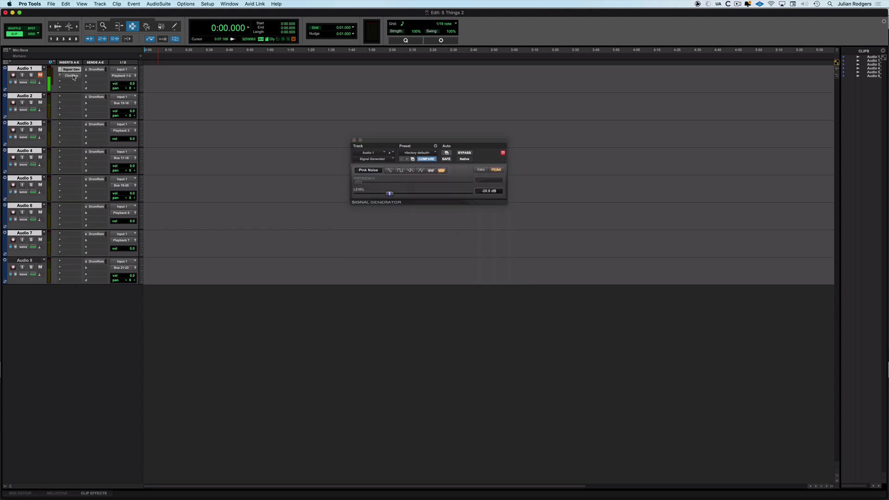
pyautogui.click(73, 75)
pyautogui.click(73, 70)
pyautogui.click(73, 76)
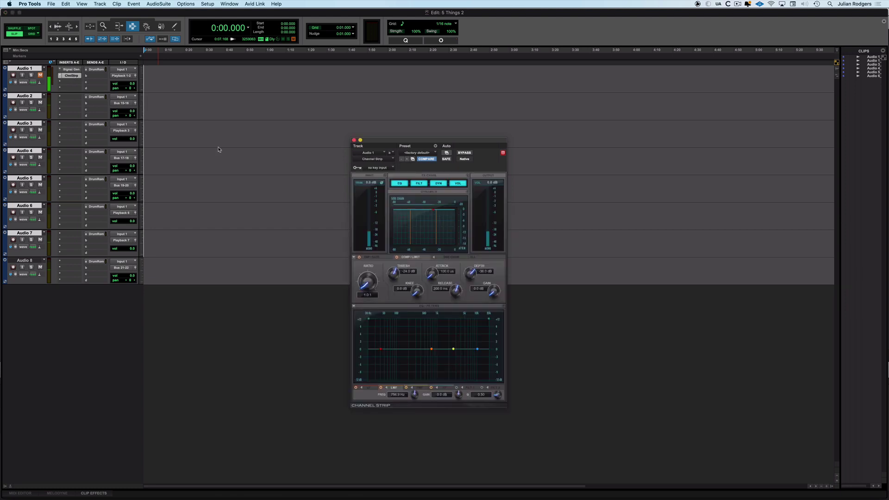
# Step: Untarget the Channel Strip window and open the Signal Generator in its own window beside it
pyautogui.click(503, 153)
pyautogui.click(72, 70)
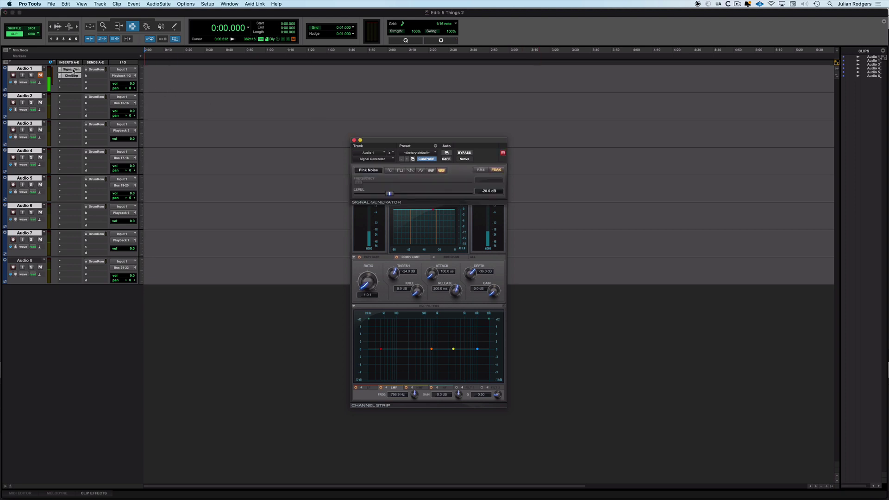
pyautogui.moveTo(424, 141); pyautogui.dragTo(613, 141)
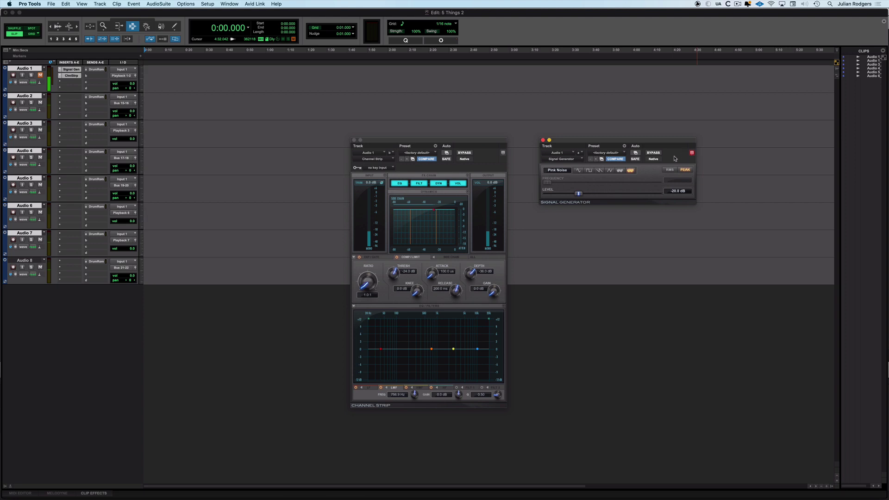
pyautogui.click(542, 140)
pyautogui.click(503, 153)
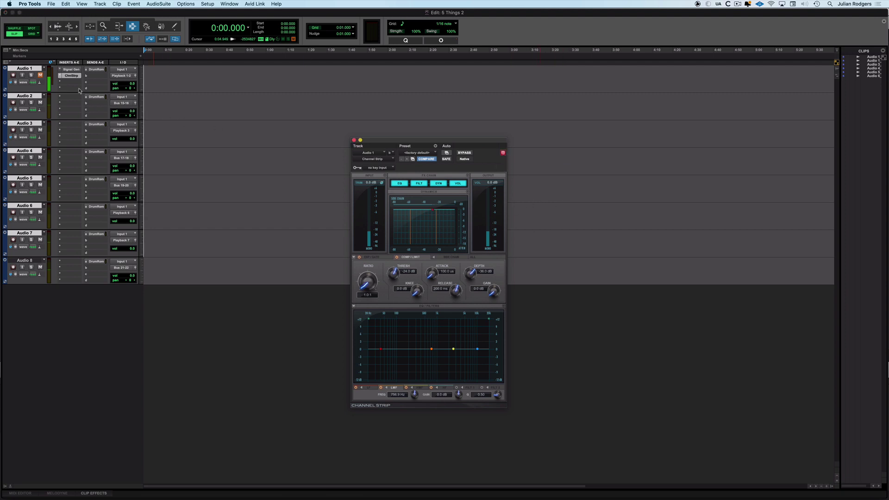
pyautogui.click(70, 70)
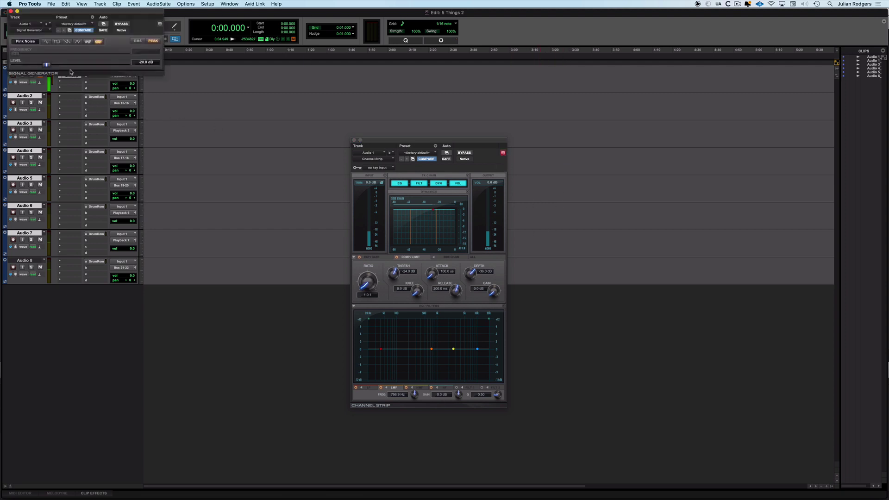
pyautogui.moveTo(105, 14); pyautogui.dragTo(689, 144)
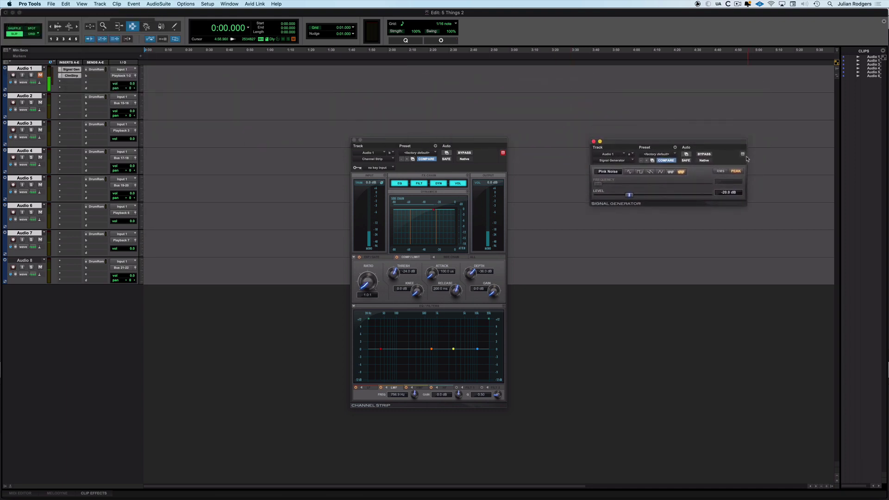
pyautogui.click(594, 141)
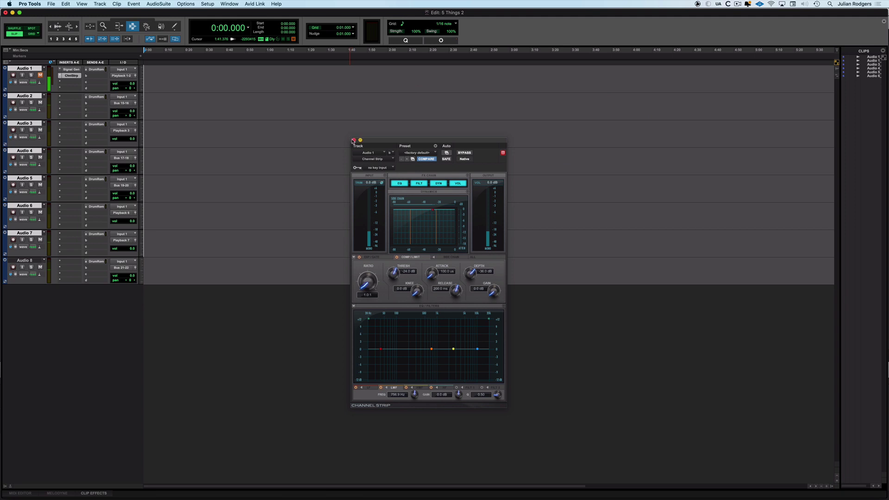
pyautogui.click(354, 140)
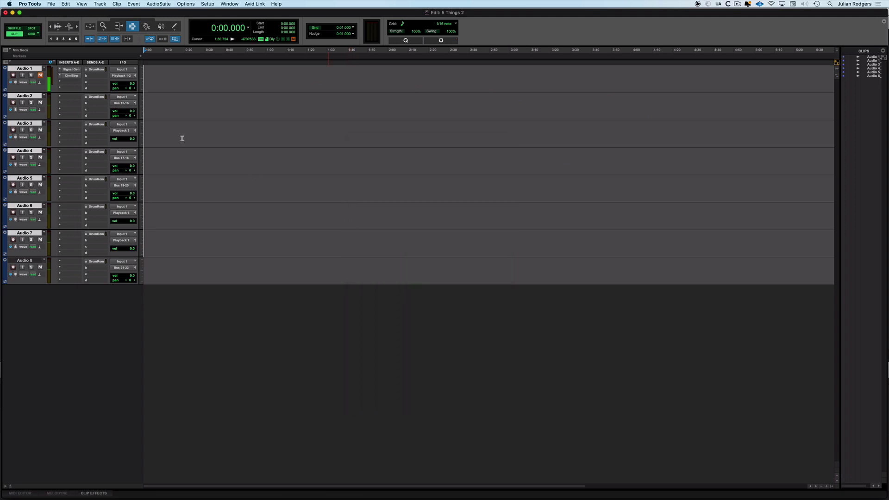
pyautogui.click(67, 77)
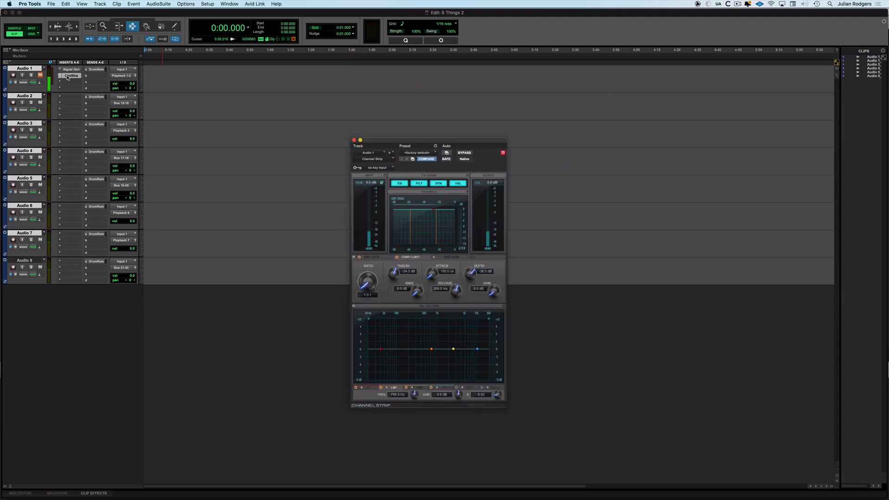
pyautogui.click(67, 77)
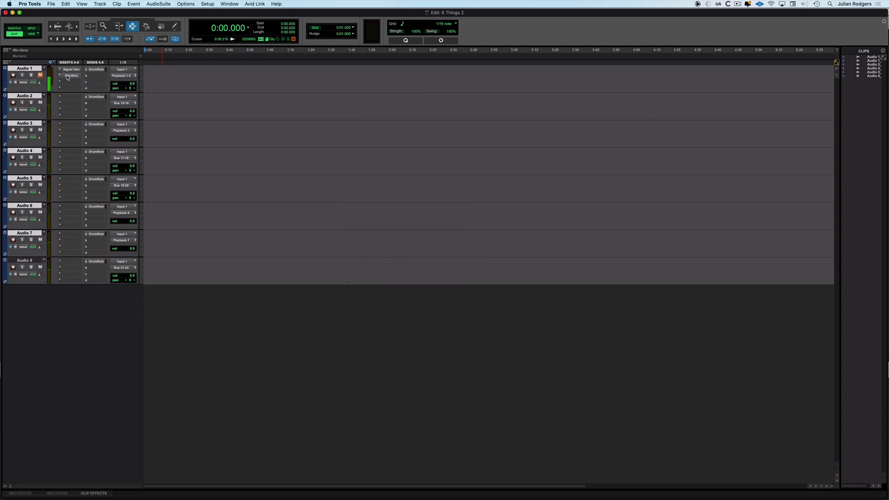
pyautogui.click(68, 77)
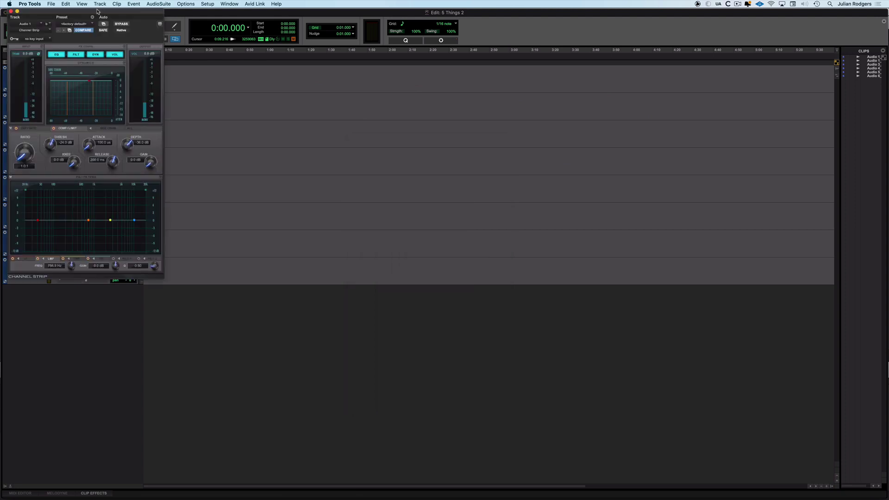
pyautogui.moveTo(98, 11); pyautogui.dragTo(400, 92)
pyautogui.click(74, 70)
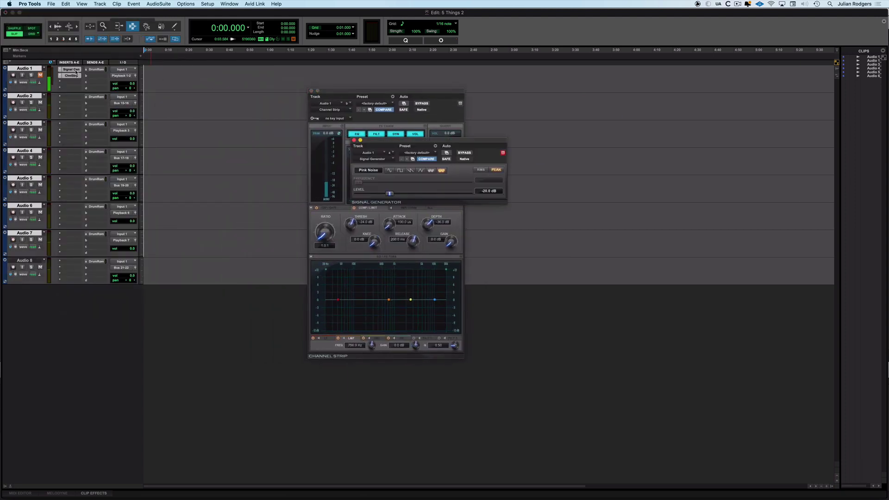
pyautogui.moveTo(386, 199); pyautogui.dragTo(543, 165)
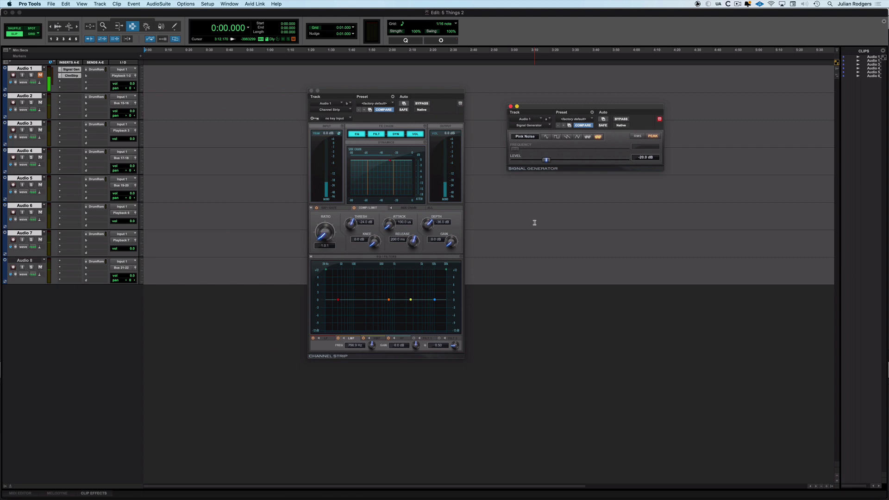
# Step: Close all floating plug-in windows with Ctrl+Opt+Cmd+W, reopen them, then close them again
pyautogui.press('ctrl+alt+super+w')
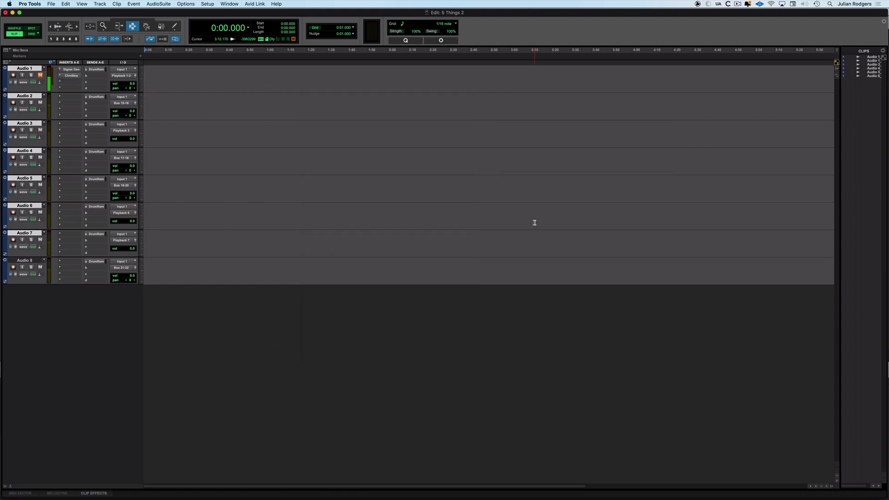
pyautogui.press('ctrl+alt+super+w')
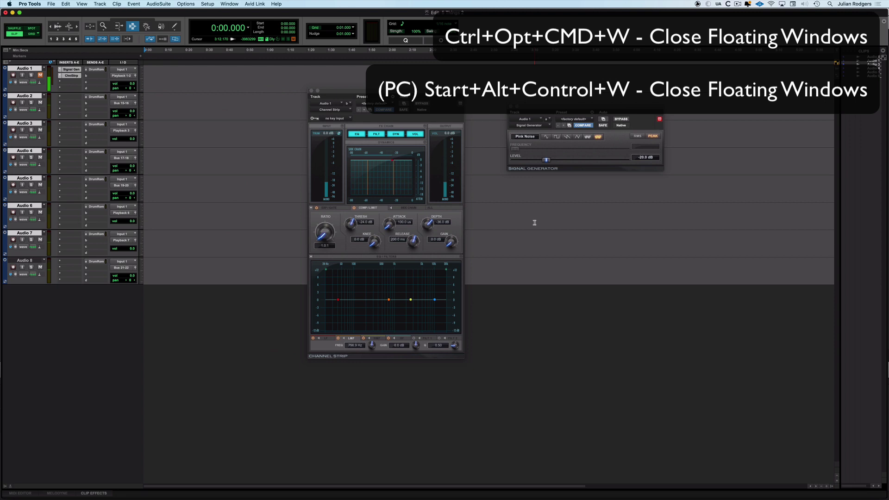
pyautogui.press('ctrl+alt+super+w')
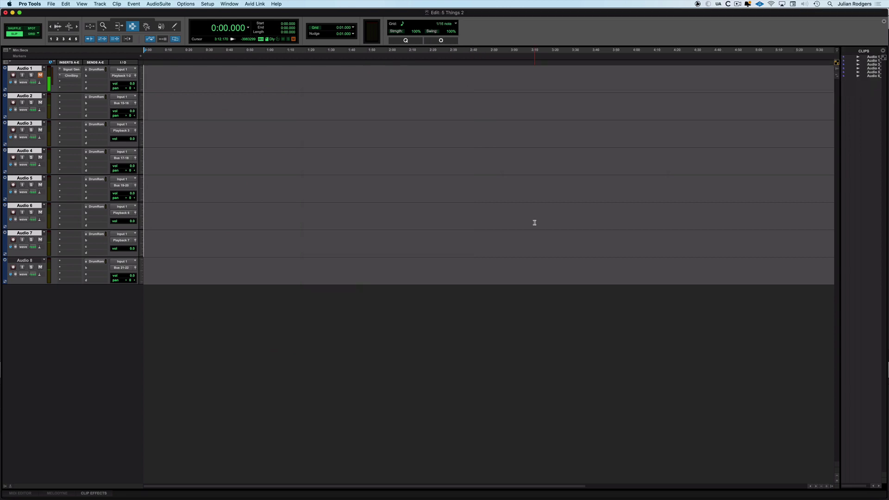